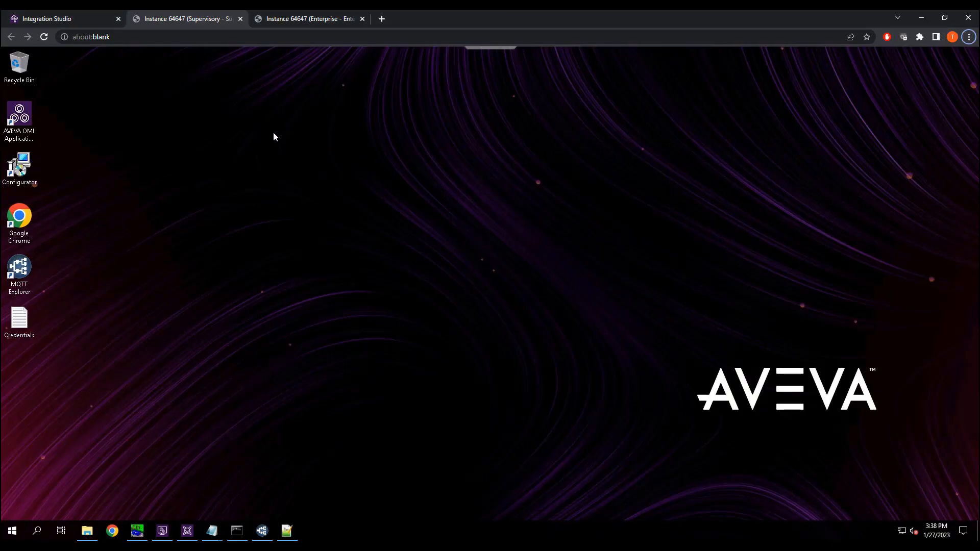
Look over the desktops of the Supervisory and Enterprise instances, ending on the Supervisory instance
click(294, 18)
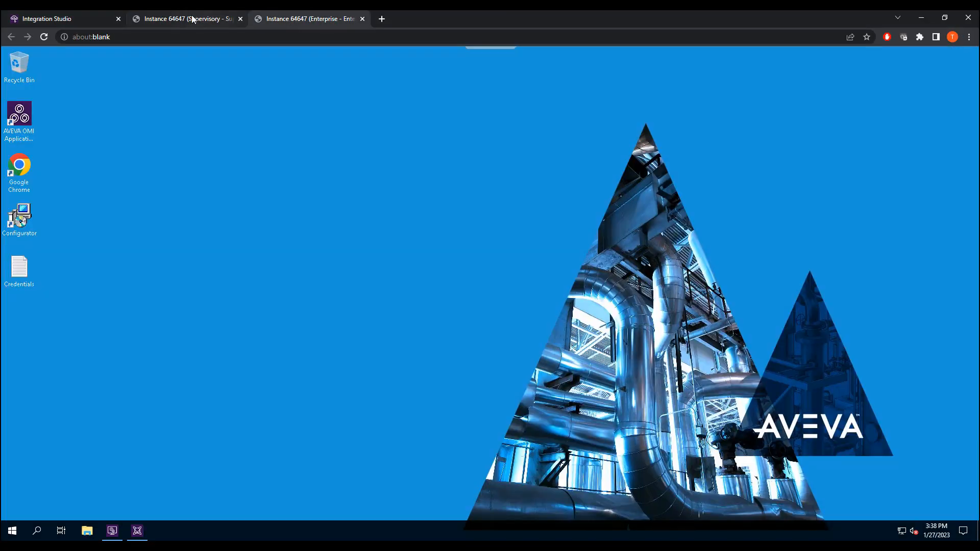
click(214, 19)
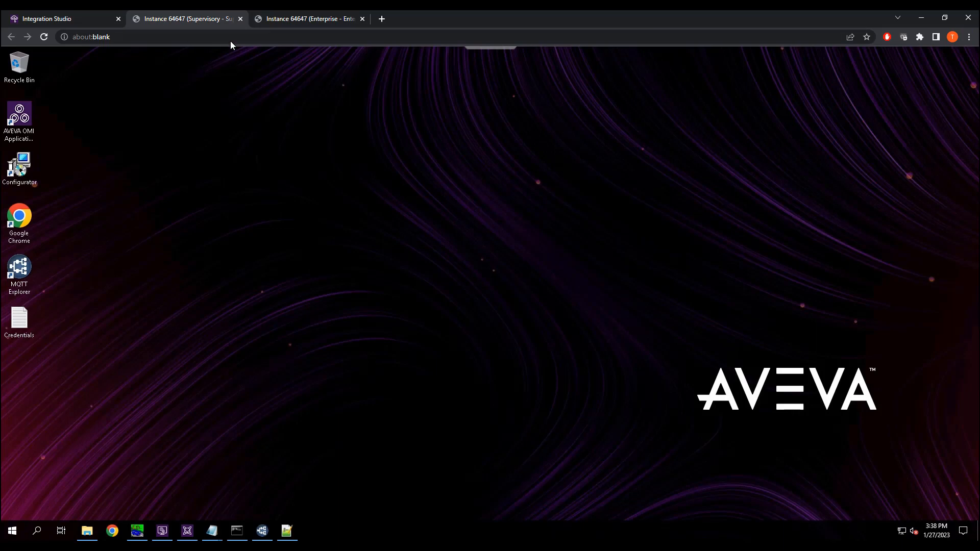
click(316, 21)
click(209, 26)
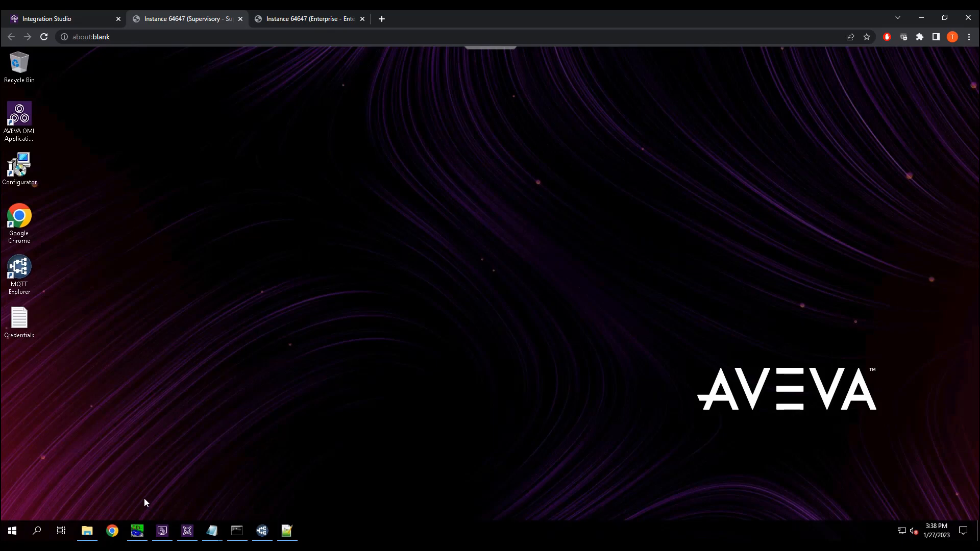
Check the analogue inputs in the MODBUS TCP/IP PLC simulator, and switch to the Operations Control Management Console
click(136, 531)
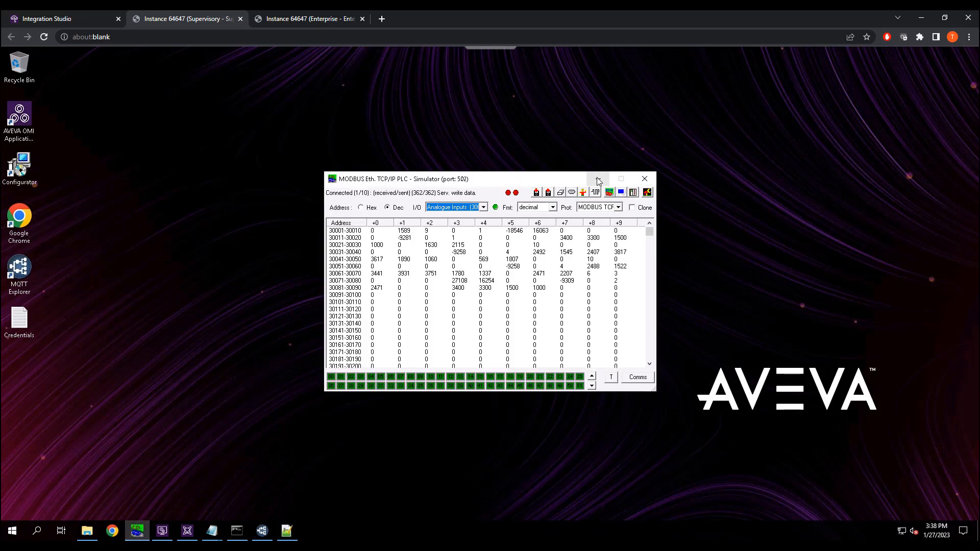
click(598, 181)
click(162, 531)
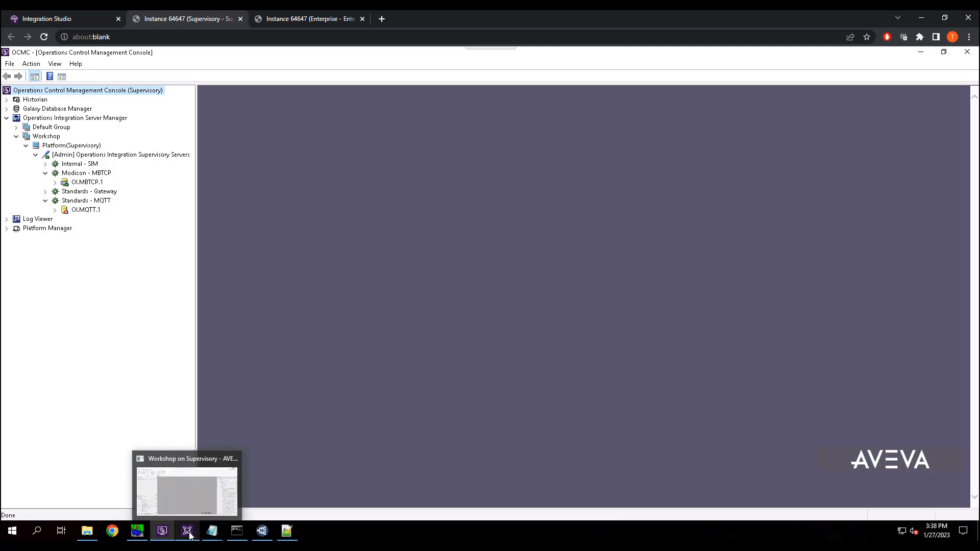
mouse_move(246, 537)
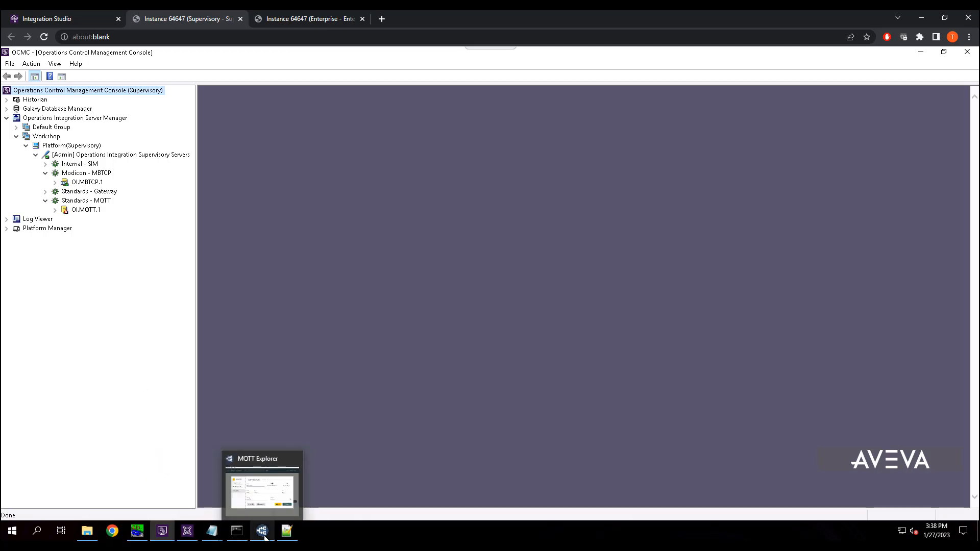
Examine the mosquitto program folder and the mosquitto.conf file open in Notepad++
click(87, 531)
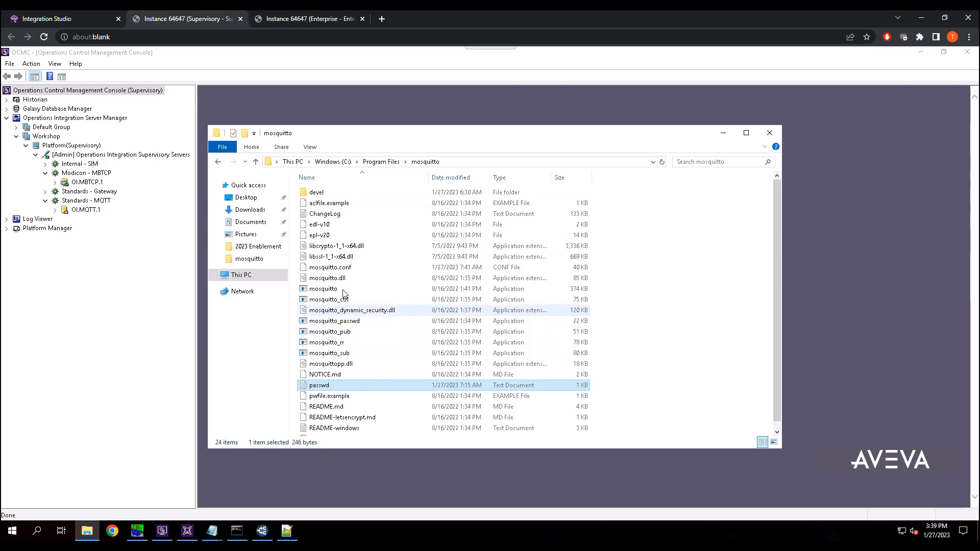
click(286, 530)
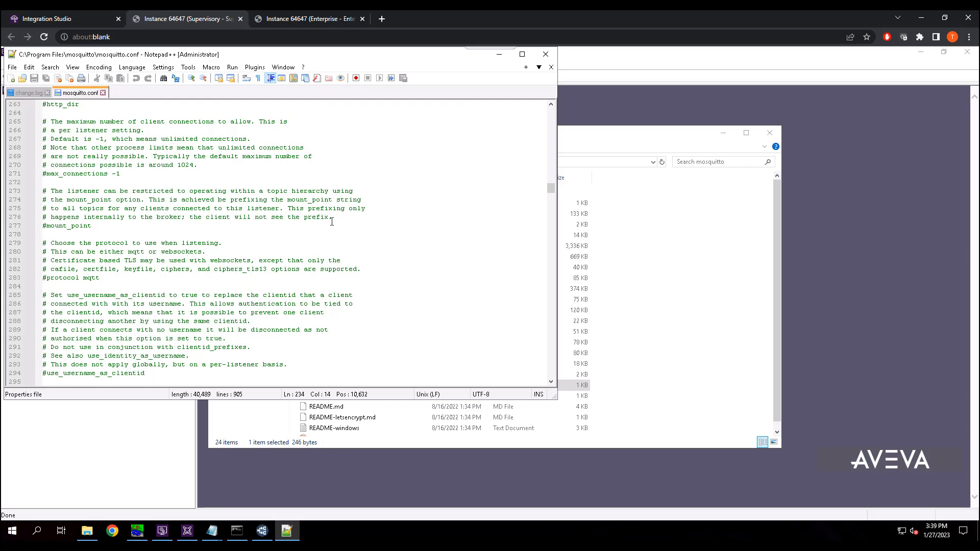
click(499, 54)
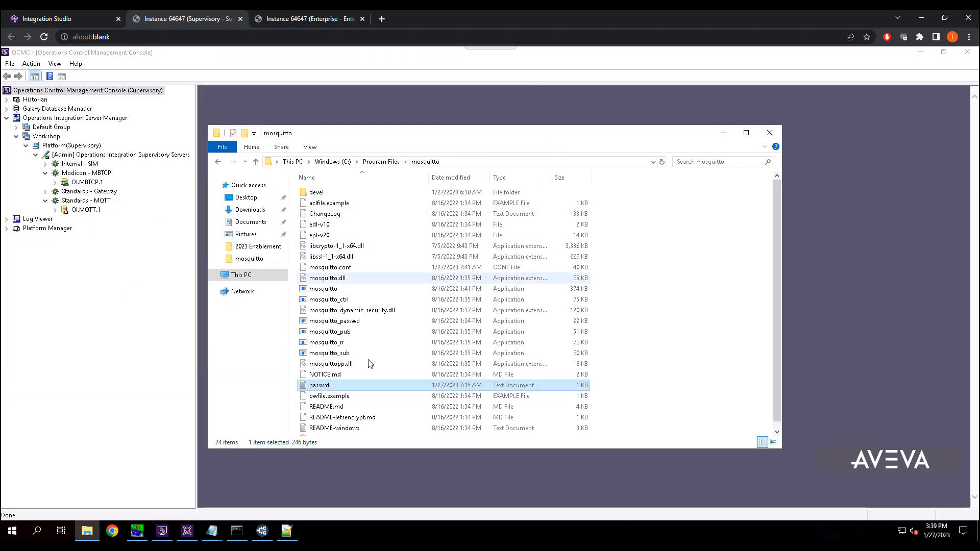
Review the MQTT Demo connection settings in MQTT Explorer, and return to the Operations Control Management Console
mouse_move(265, 536)
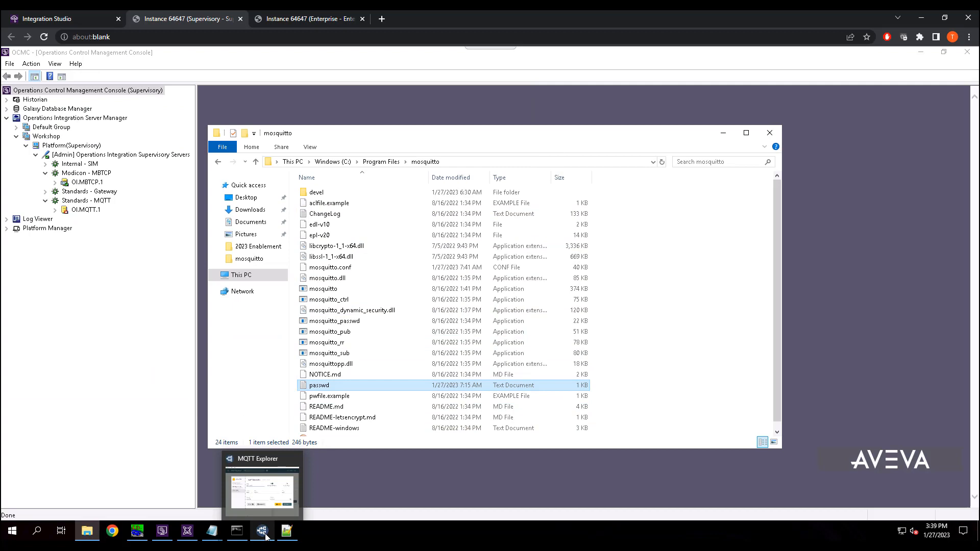
click(271, 459)
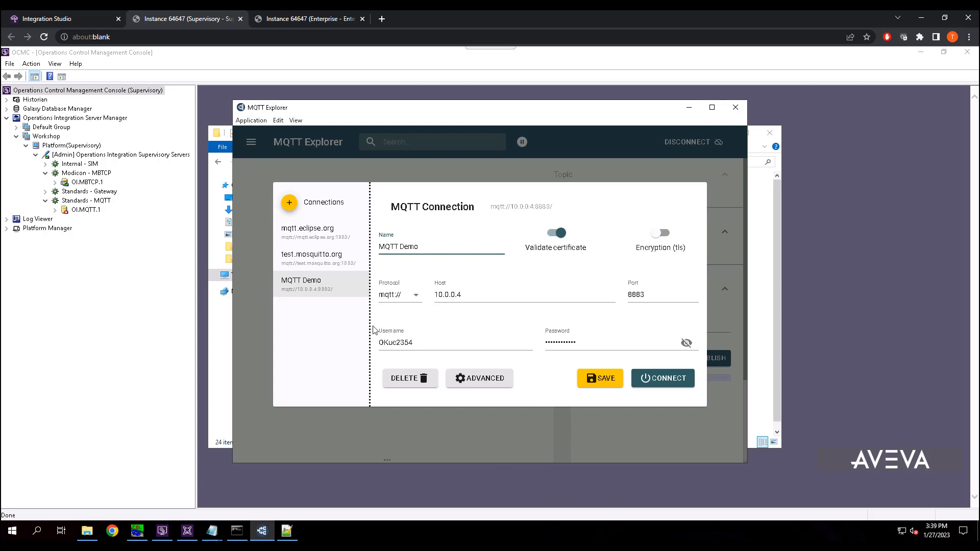
click(689, 108)
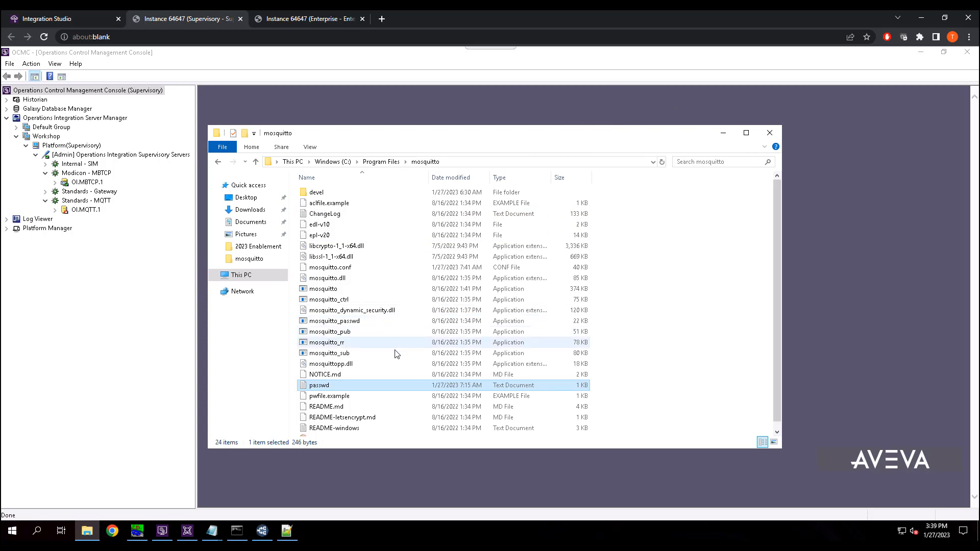
click(723, 133)
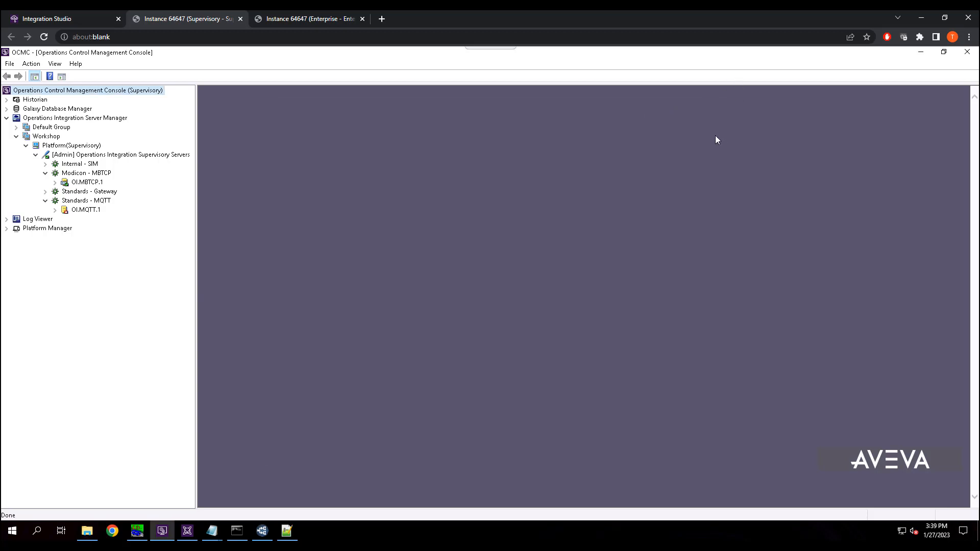
Switch to the System Platform IDE and review the PLC1 device's general settings and topics
click(184, 536)
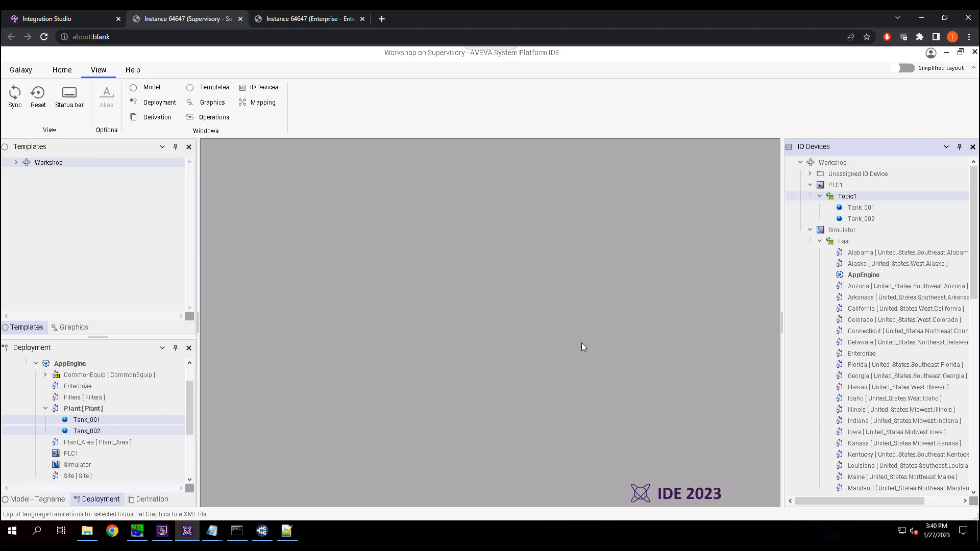
double_click(835, 185)
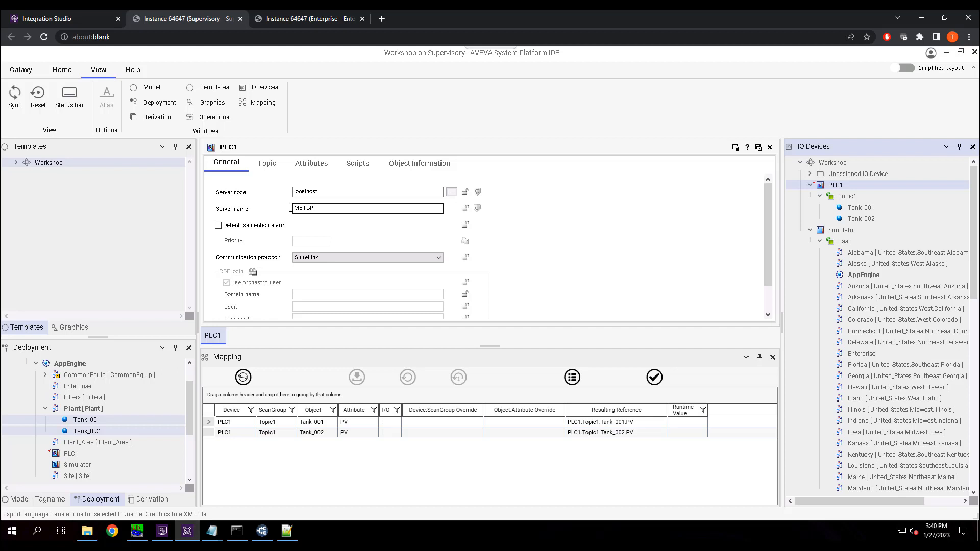
click(266, 164)
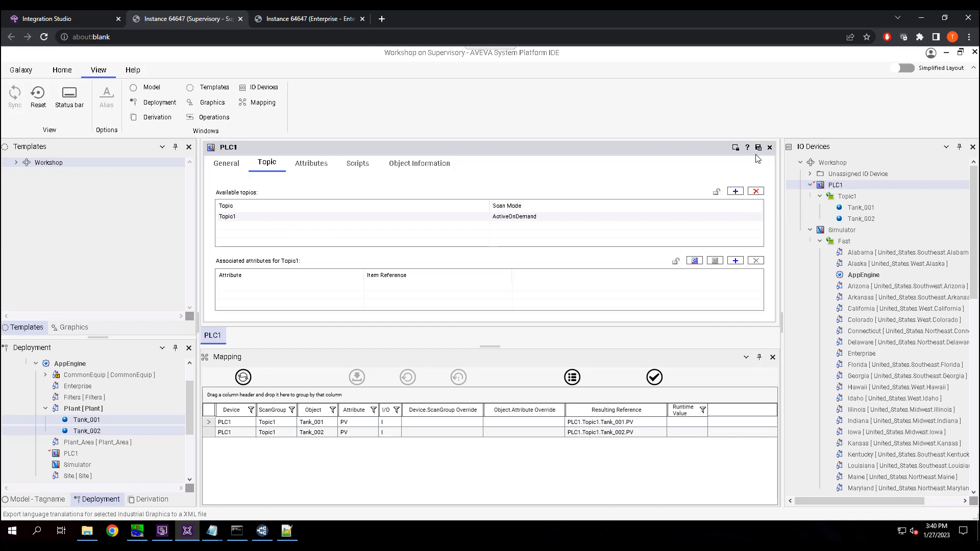
click(769, 147)
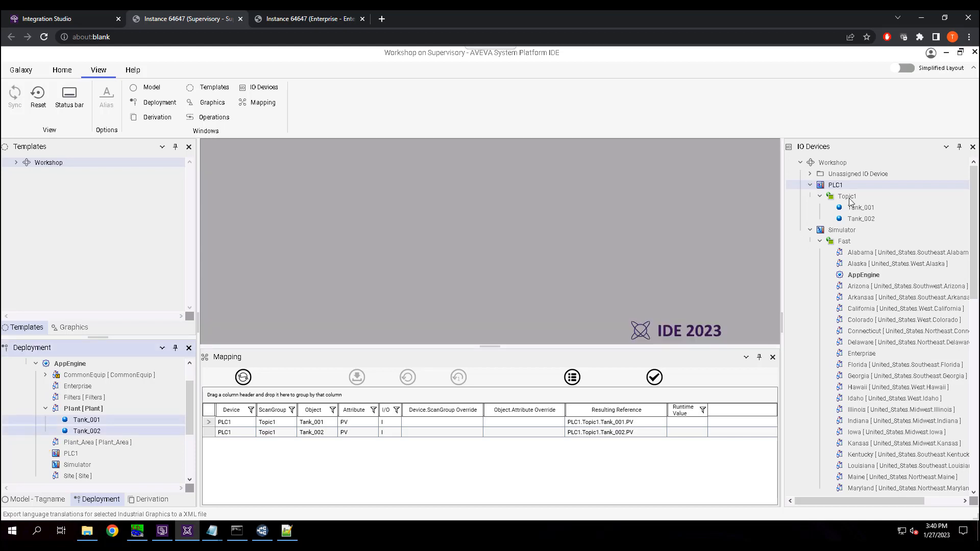
Validate the I/O mapping references of PLC1's Topic1 for Tank_001 and Tank_002
click(849, 199)
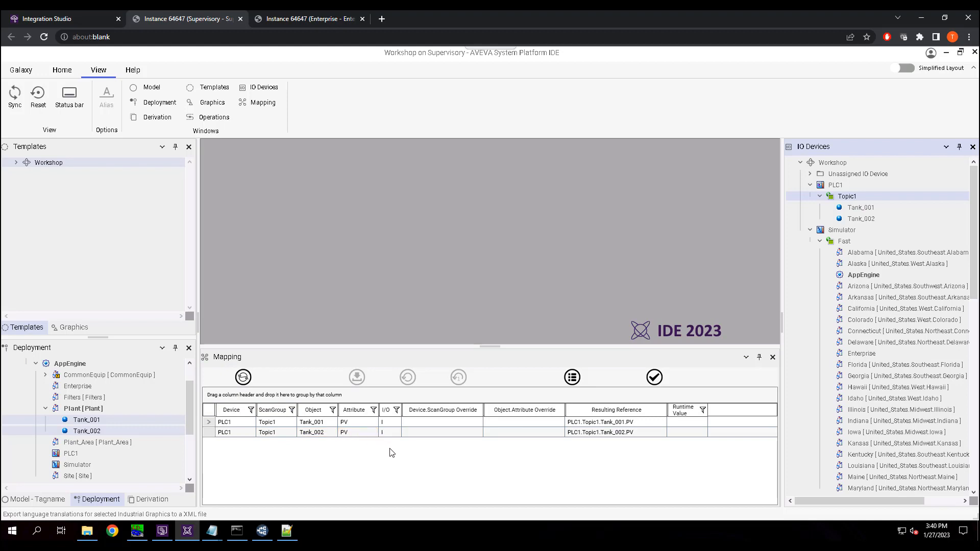
click(662, 380)
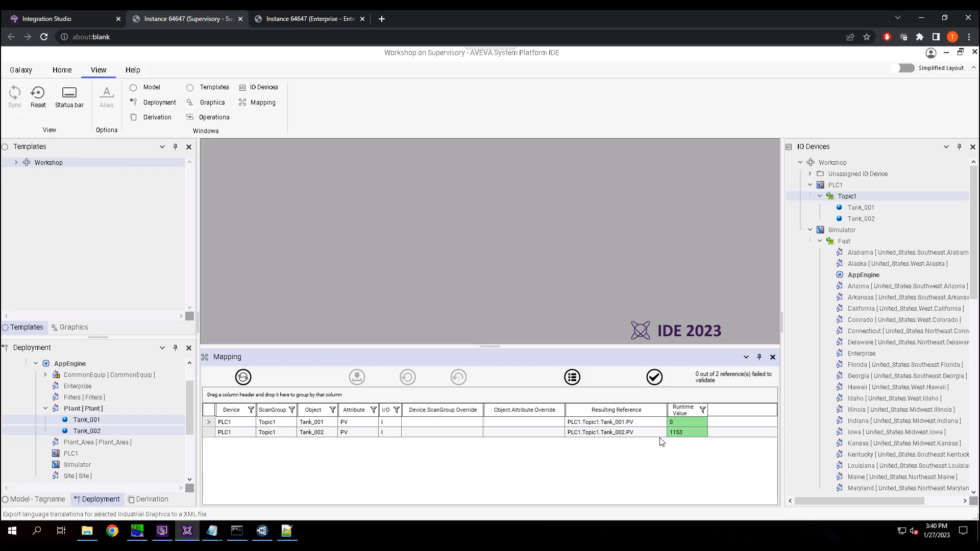
click(497, 422)
Switch to the Operations Control Management Console and add an MQTT_PUBLISHER connection to the OI.MQTT.1 configuration
mouse_move(168, 533)
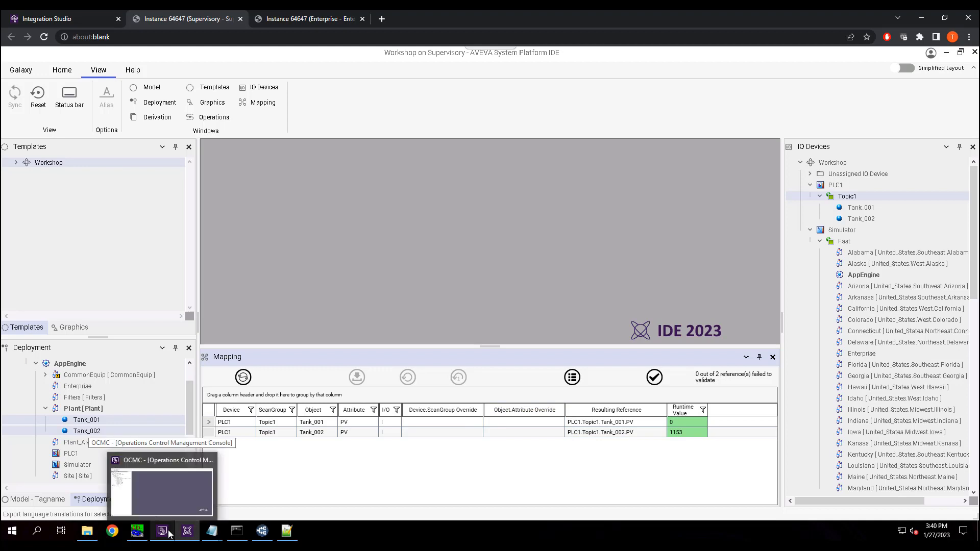
click(169, 533)
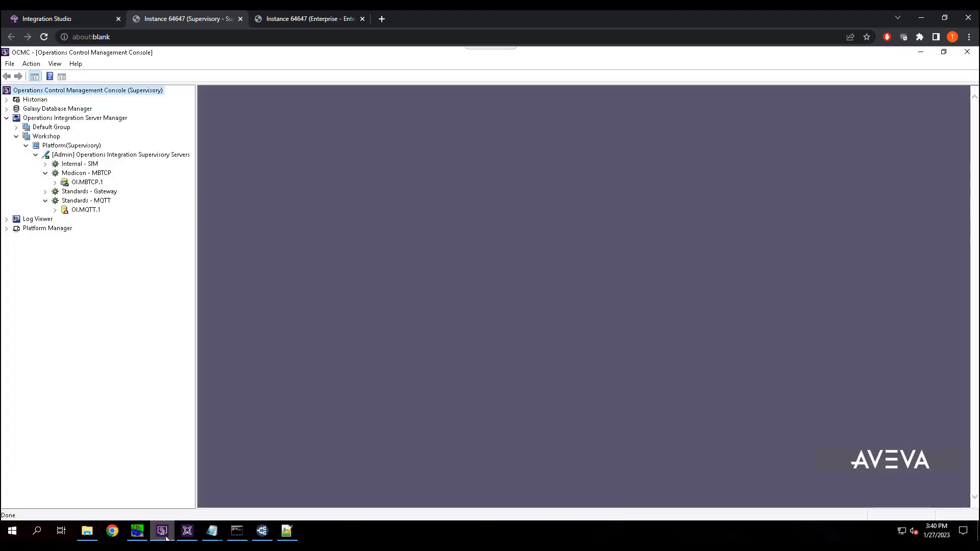
click(56, 210)
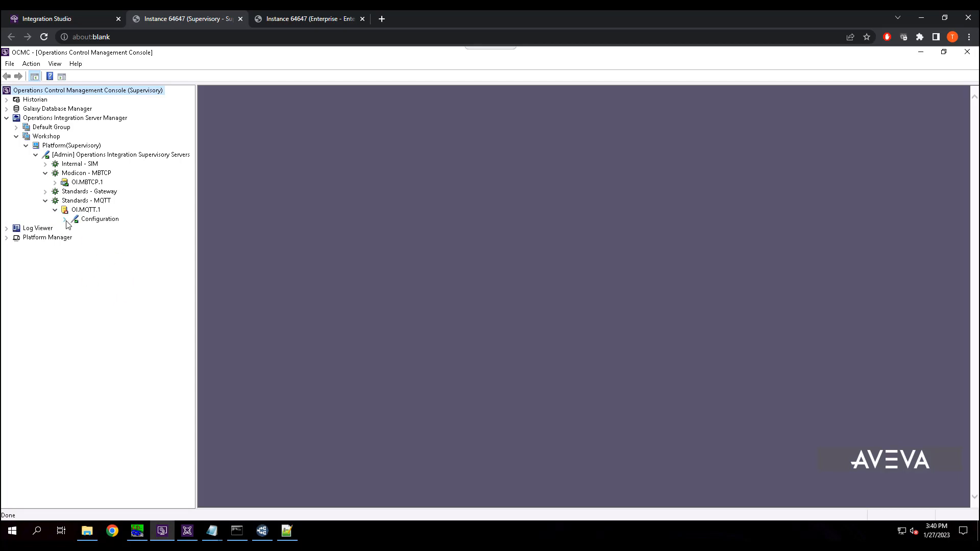
click(95, 220)
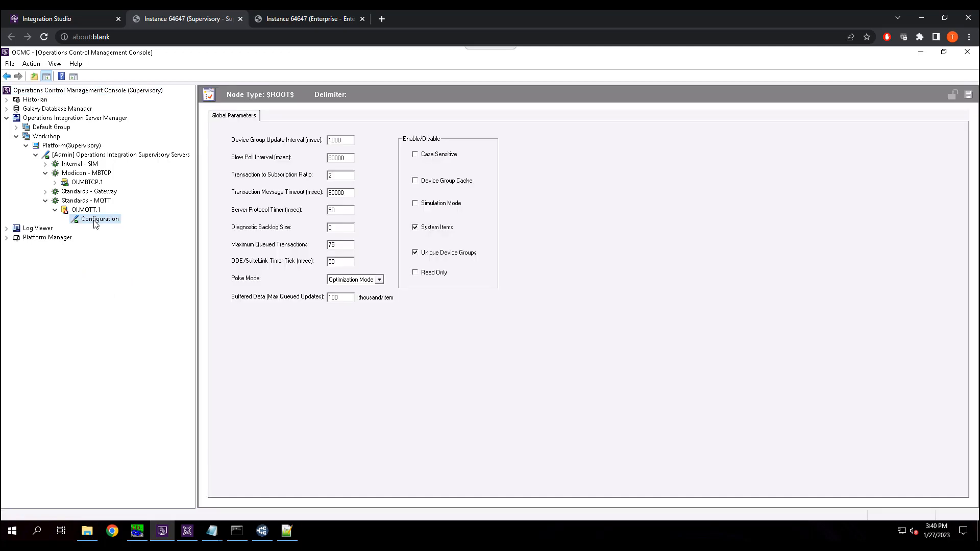
right_click(95, 220)
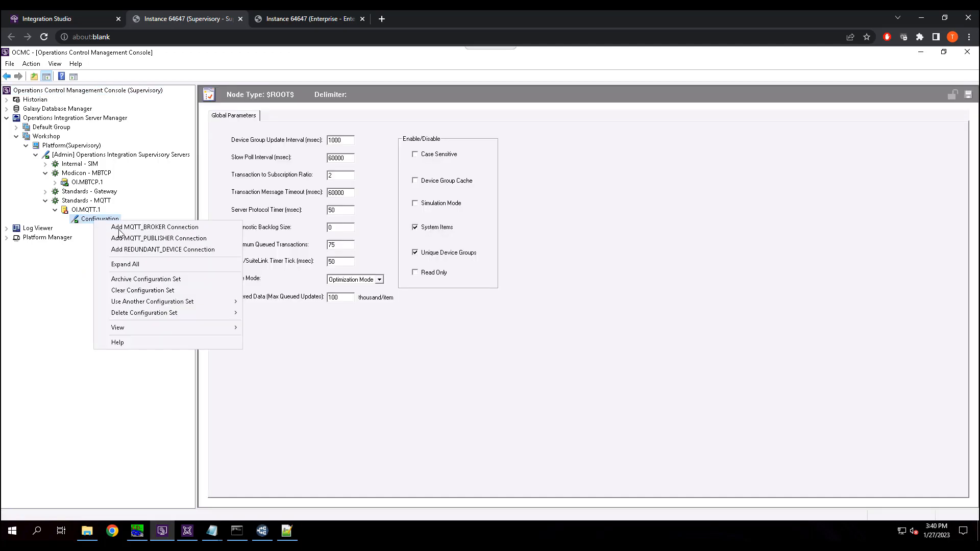
click(133, 239)
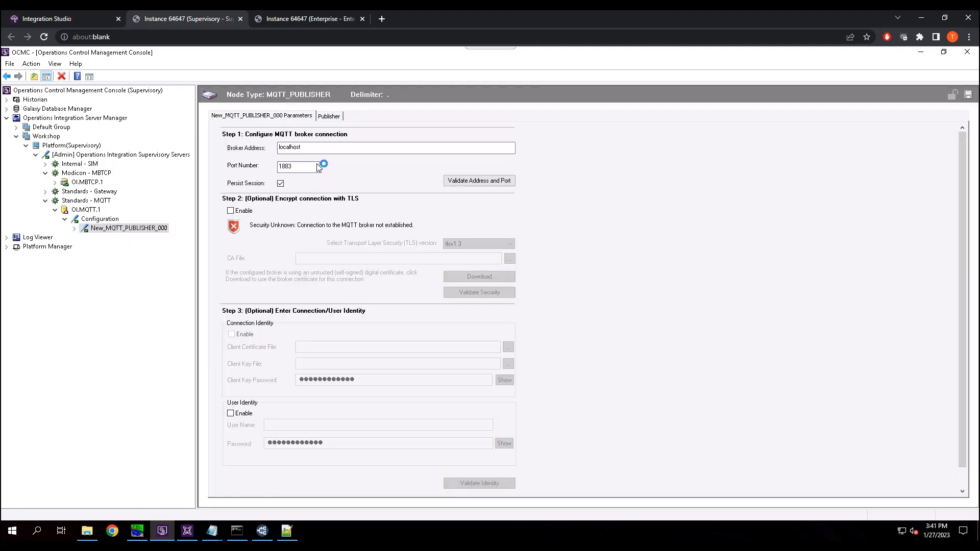
Set the publisher's broker address to 10.0.0.4 and port number to 8883, and validate the address and port
double_click(310, 149)
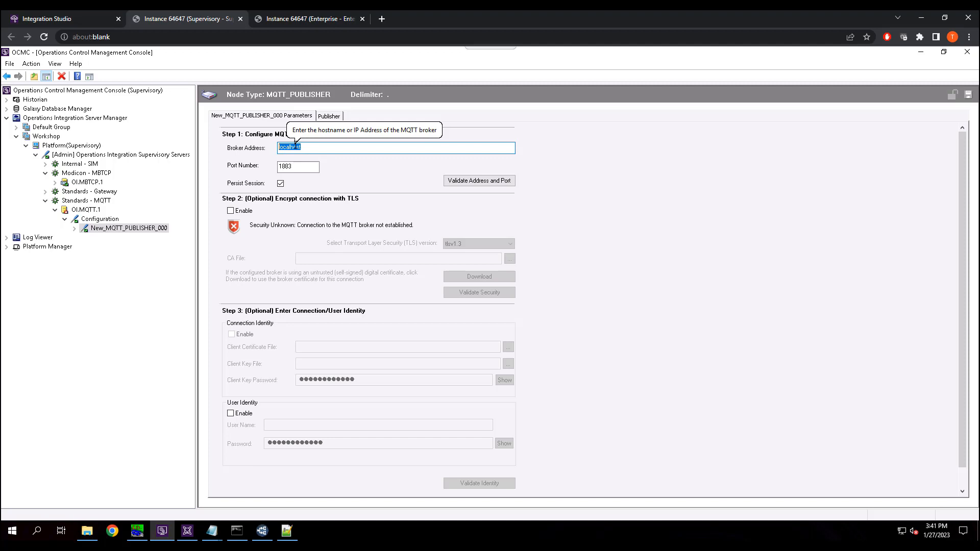
text(10)
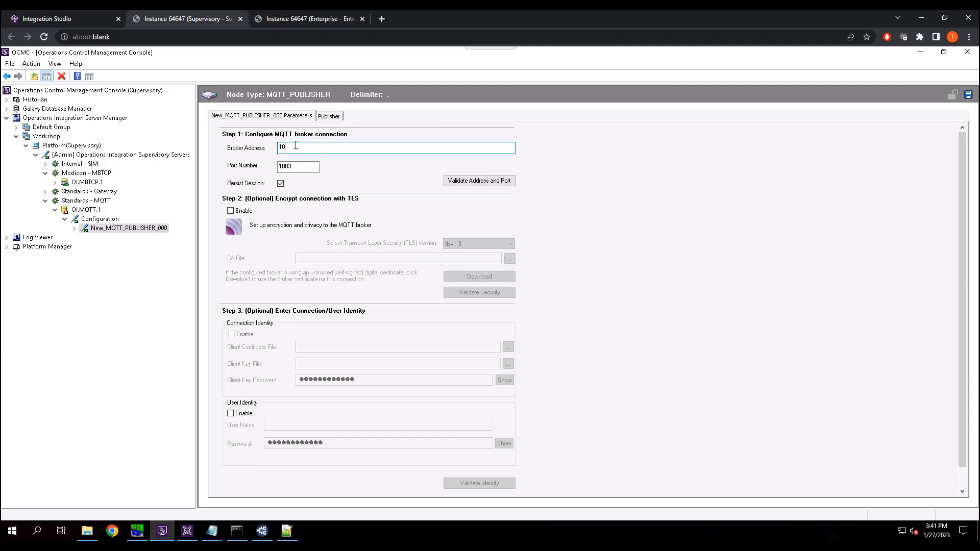
text(.0.0.4)
key(Tab)
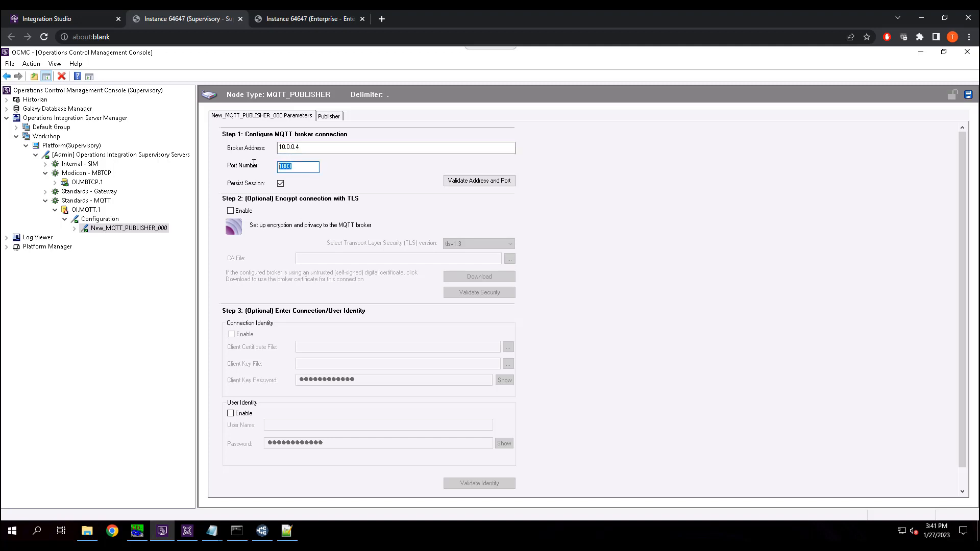
text(8883)
click(482, 183)
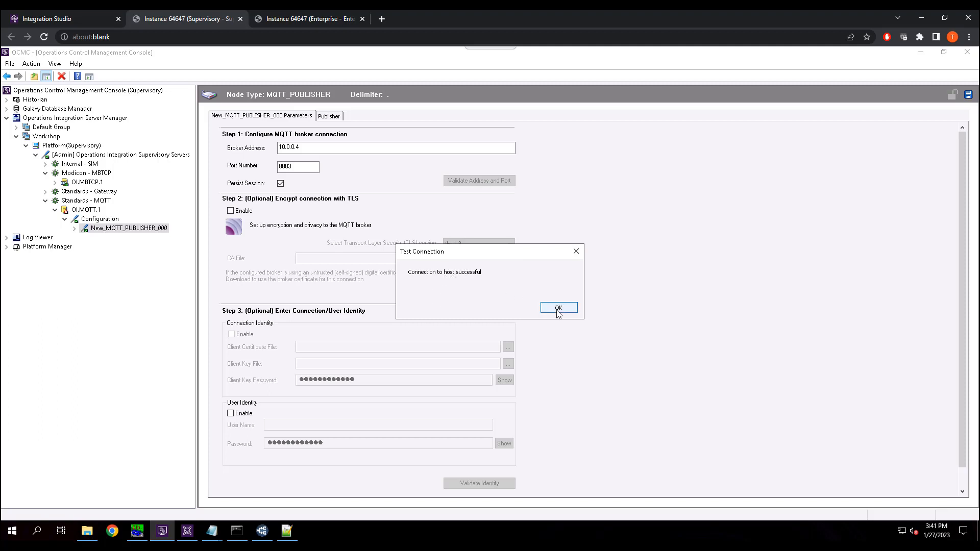
click(558, 308)
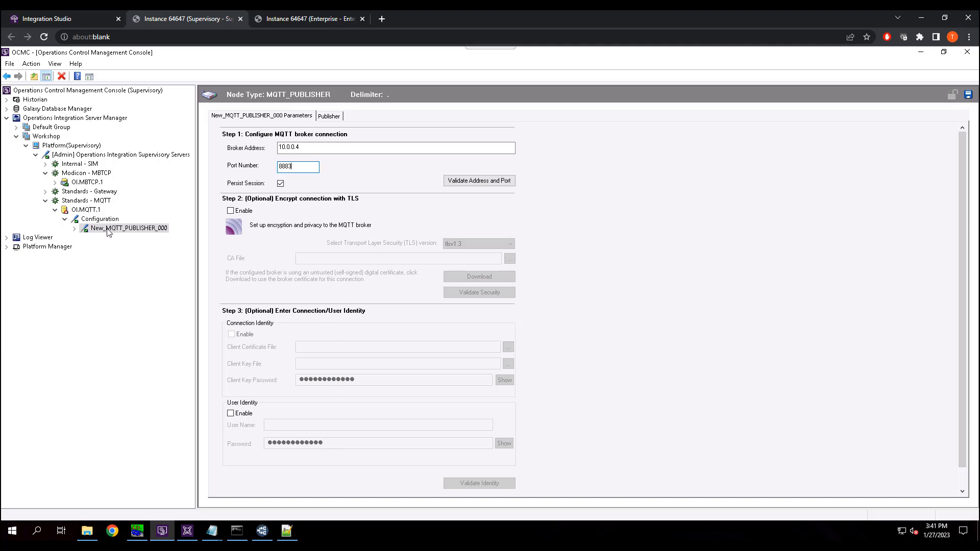
Configure the EdgeGateway publisher with group ID Demo, Sparkplug message format, store and forward enabled, and QoS At least once (1)
click(329, 116)
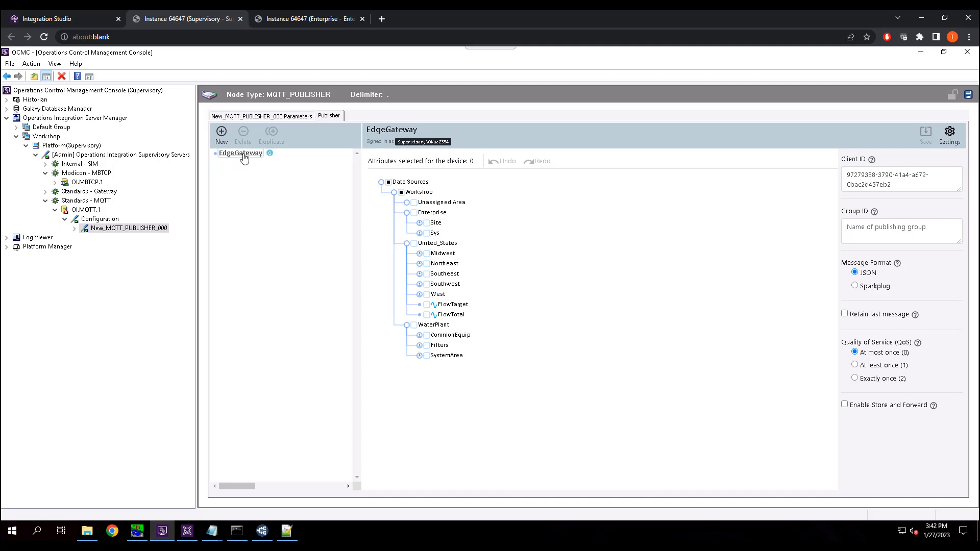
click(871, 230)
text(Demo)
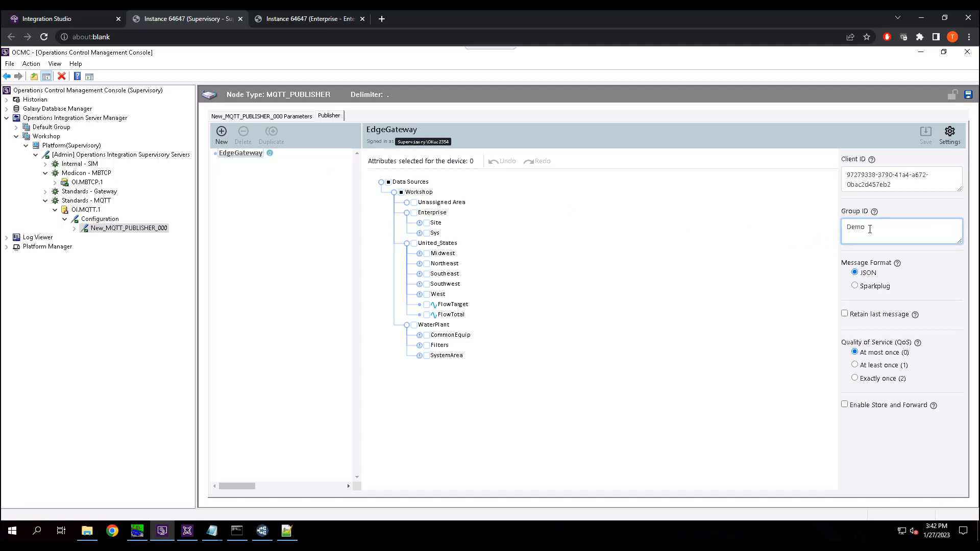
click(861, 287)
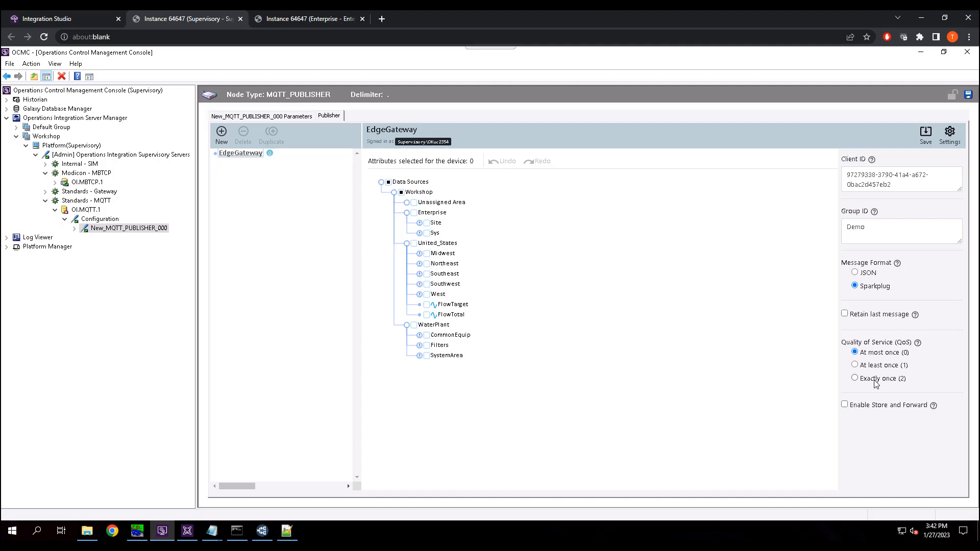
click(844, 405)
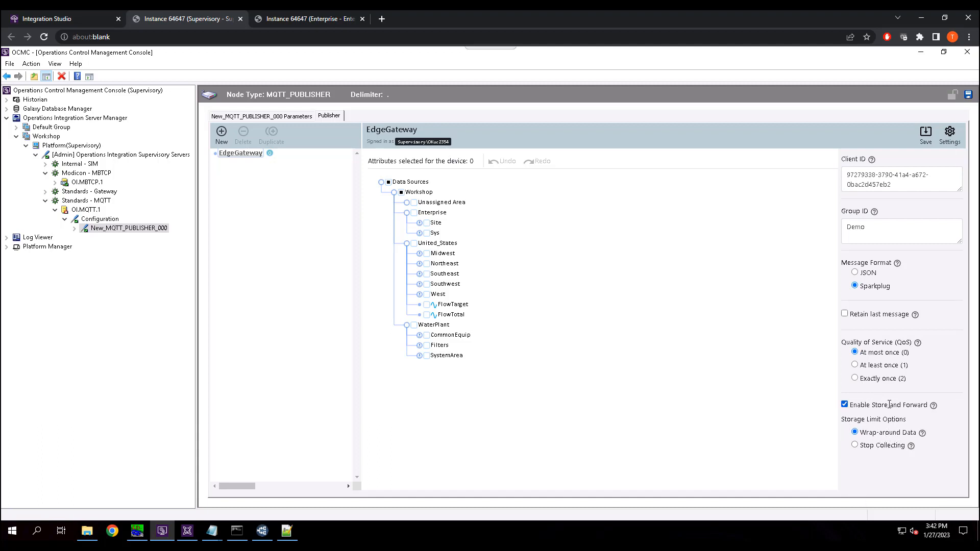
click(855, 365)
Add a device under EdgeGateway, saving the pending changes, and assign it Tank_001's PV attribute from the Plant area
click(221, 134)
click(244, 166)
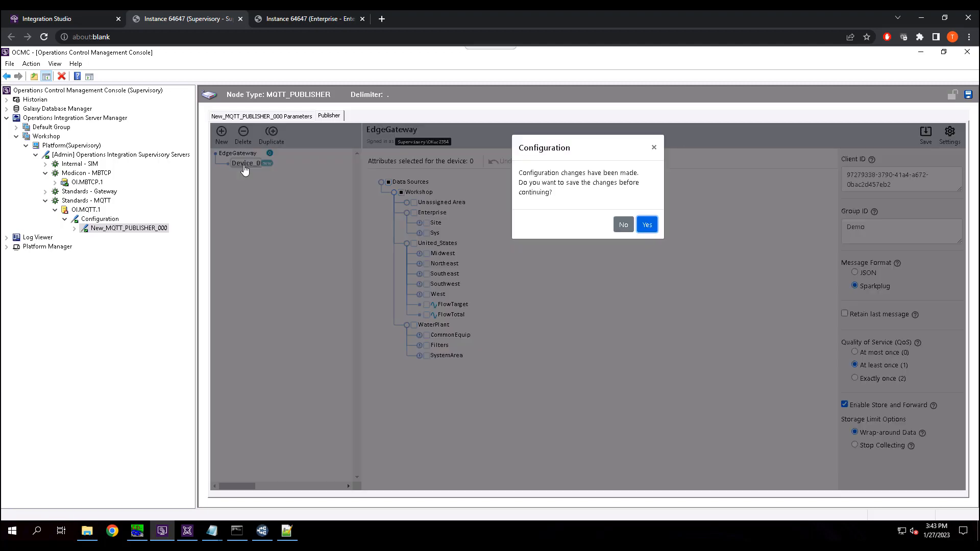
click(648, 225)
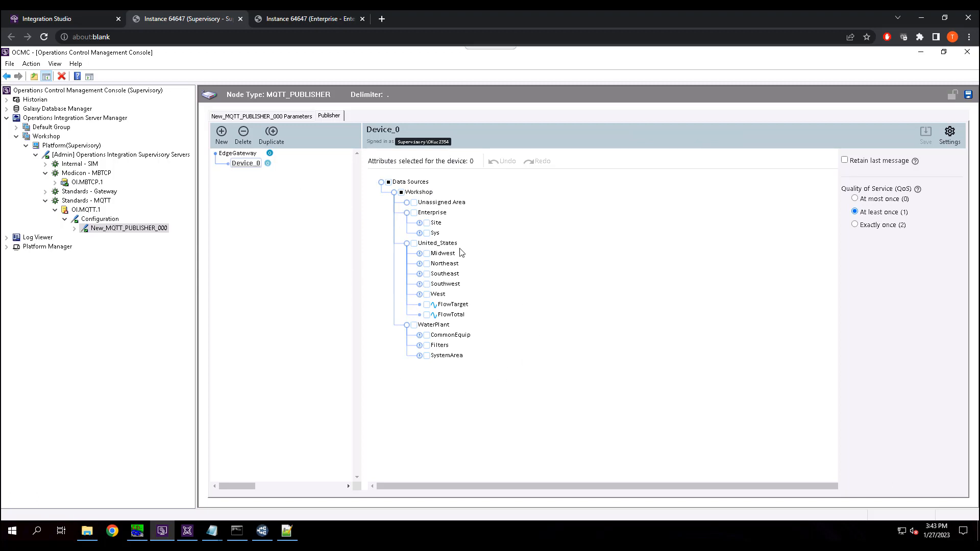
click(419, 233)
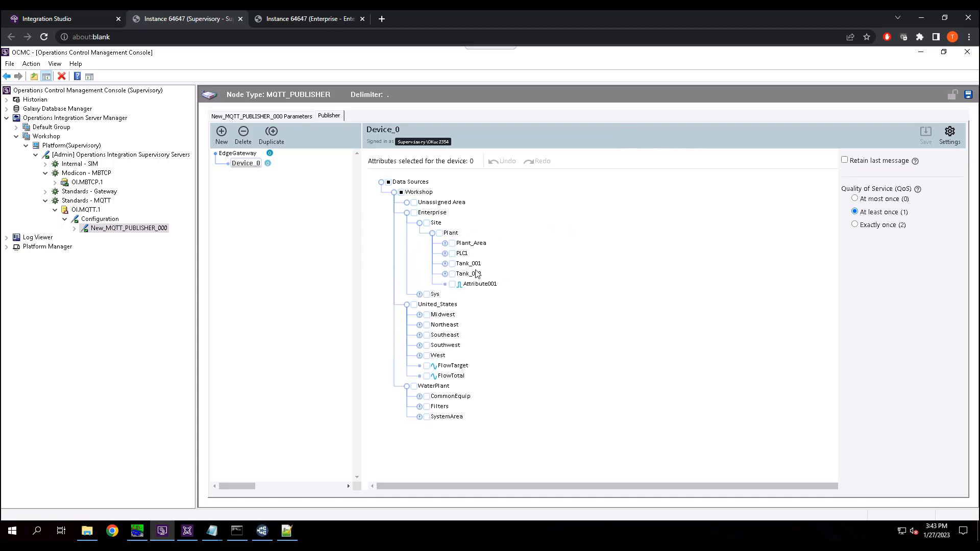
click(446, 264)
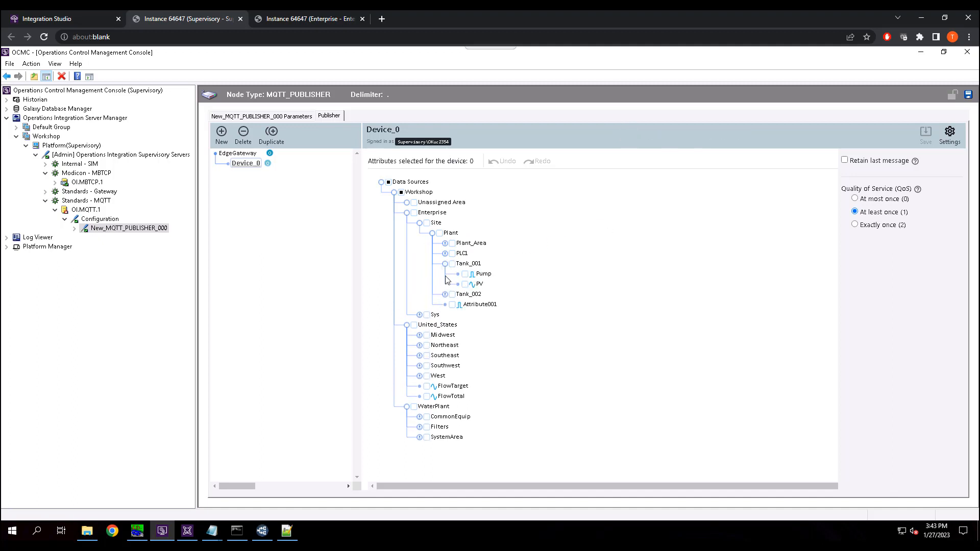
click(464, 284)
click(926, 137)
Add a second device under EdgeGateway, assign it Tank_002's PV attribute from the Plant area, and save it
click(244, 154)
click(221, 132)
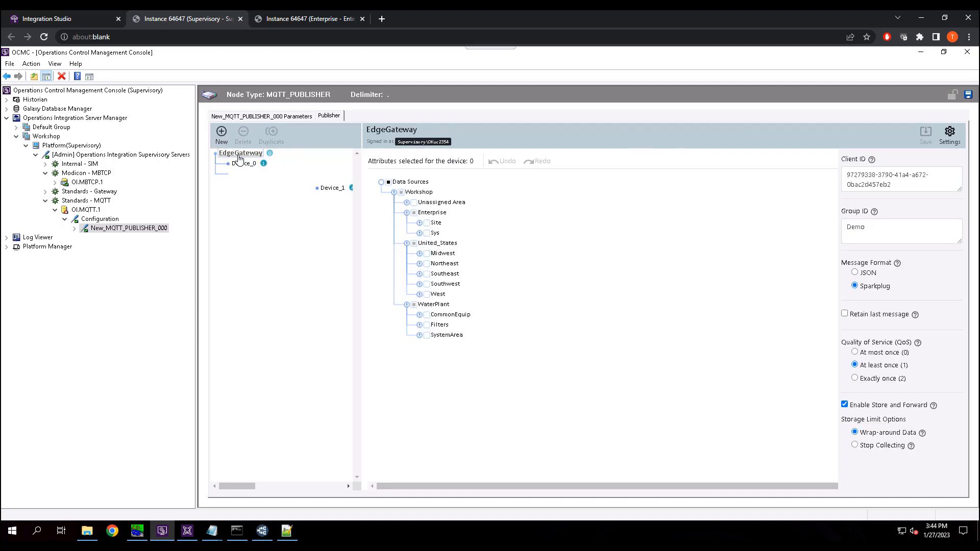
click(242, 174)
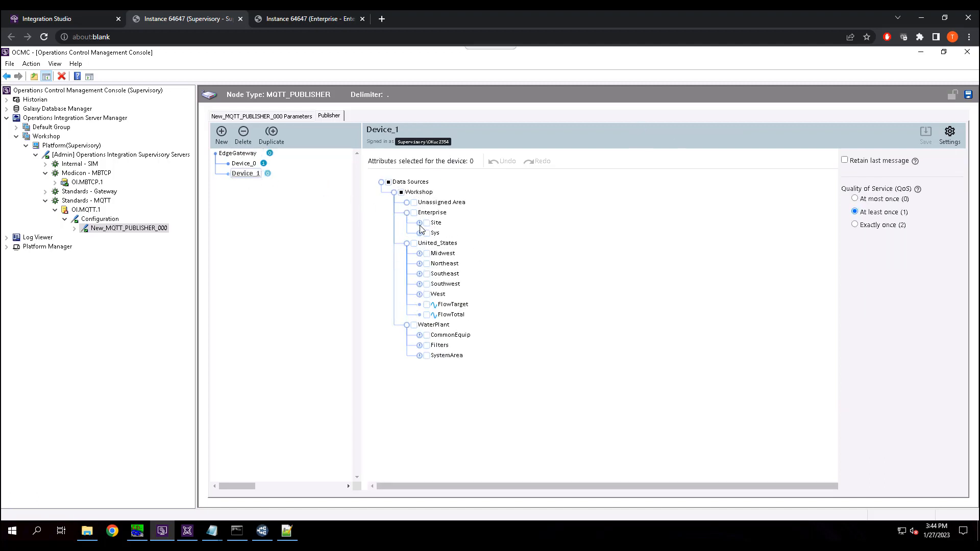
click(420, 223)
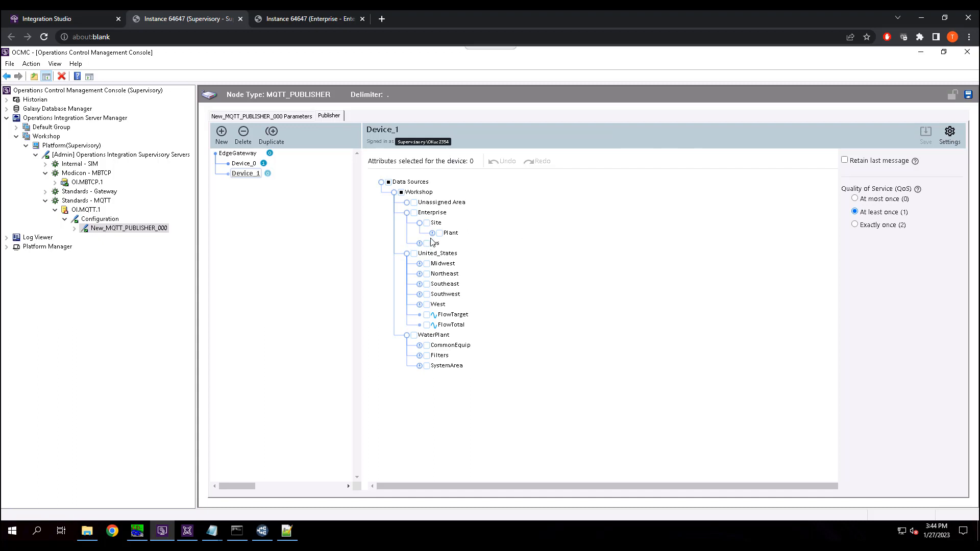
click(432, 233)
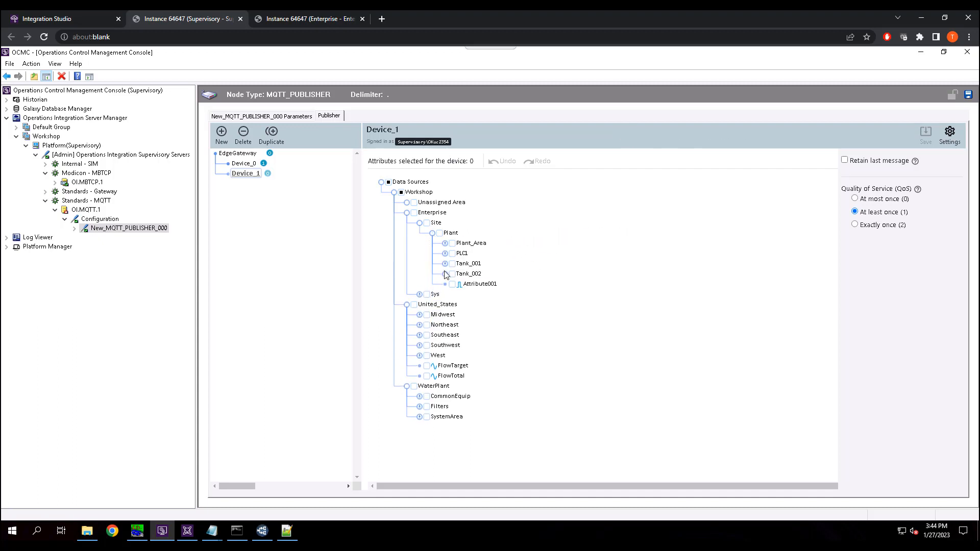
click(445, 274)
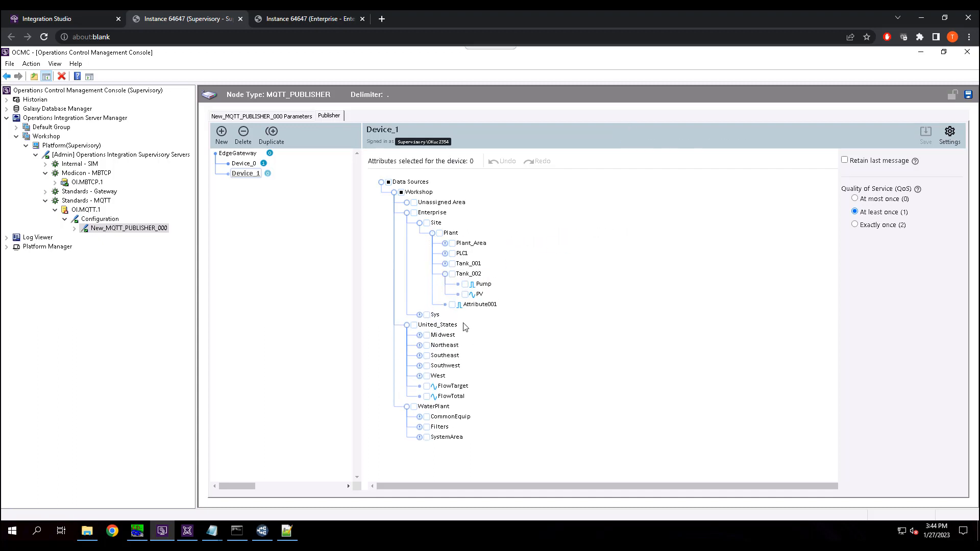
click(465, 294)
click(924, 138)
Save the MQTT publisher configuration and activate OI.MQTT.1 with auto start after reboot
click(968, 96)
right_click(88, 214)
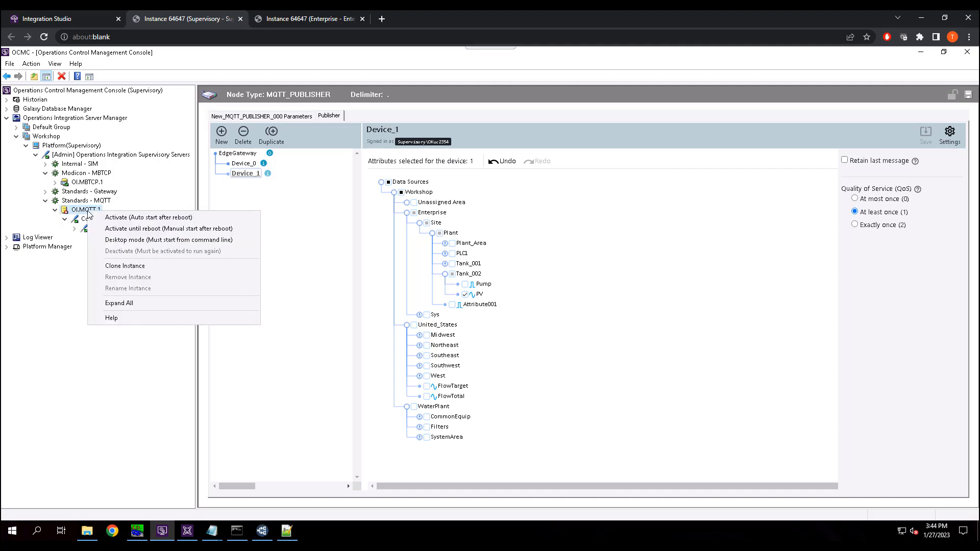
click(131, 220)
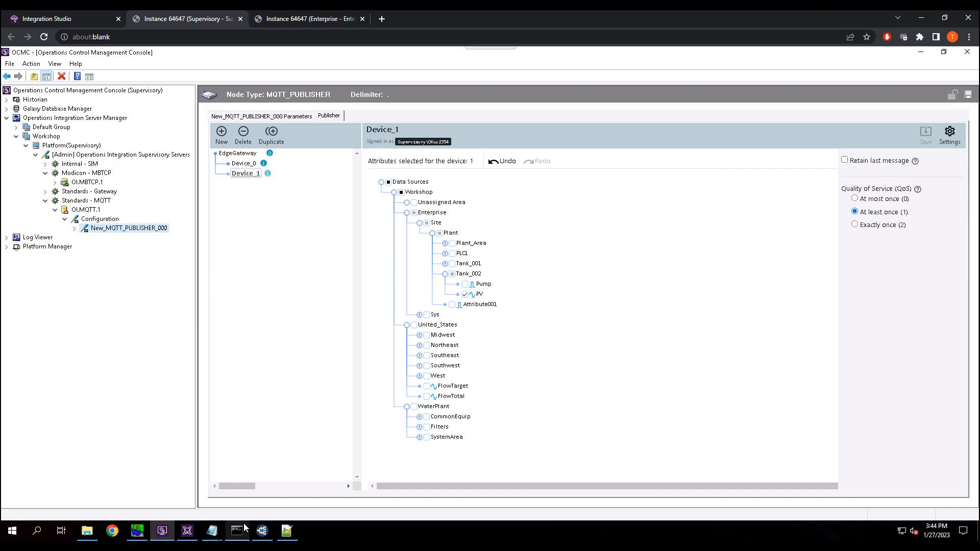
Restart the Mosquitto service from the Command Prompt with net stop mosquitto and net start mosquitto
mouse_move(243, 530)
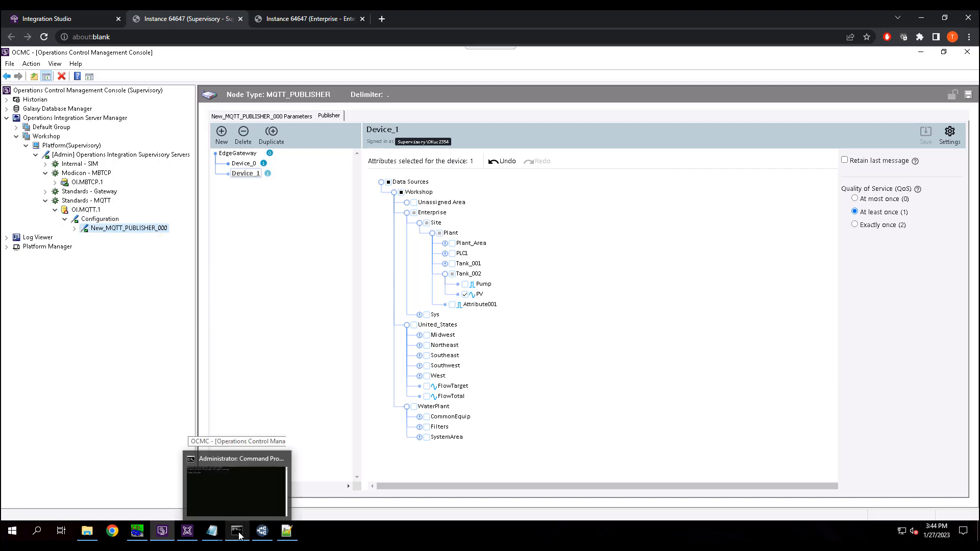
click(238, 486)
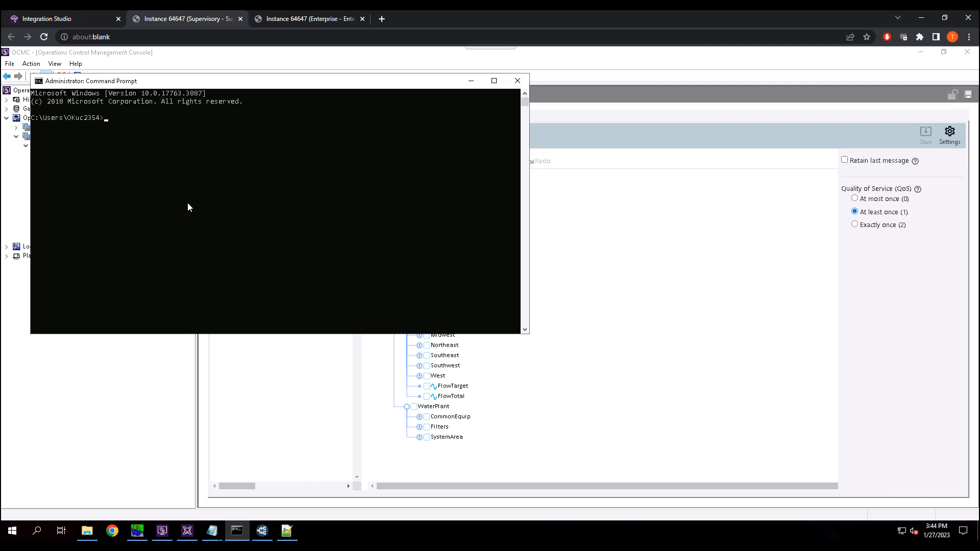
text(net stop mosquitto)
key(Return)
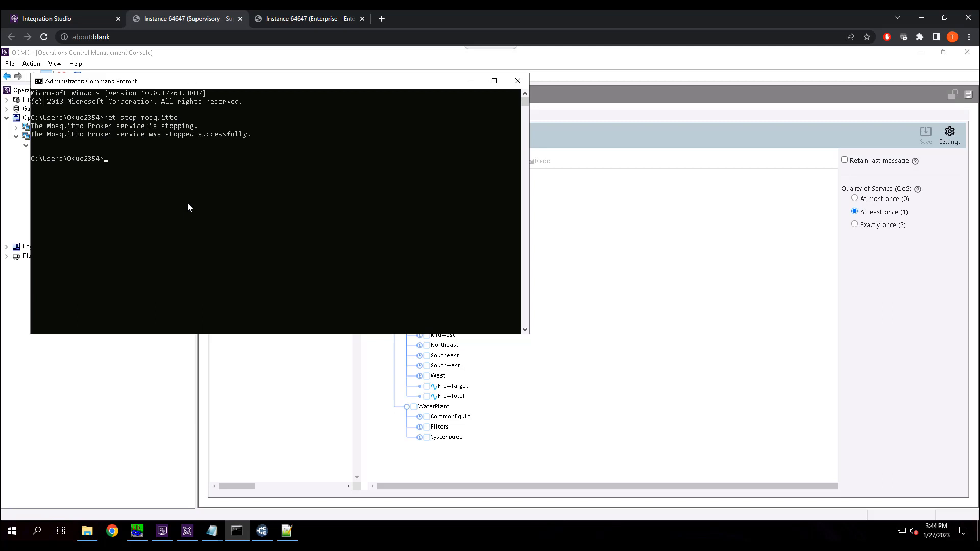
text(net)
text(start mosquitto)
key(Return)
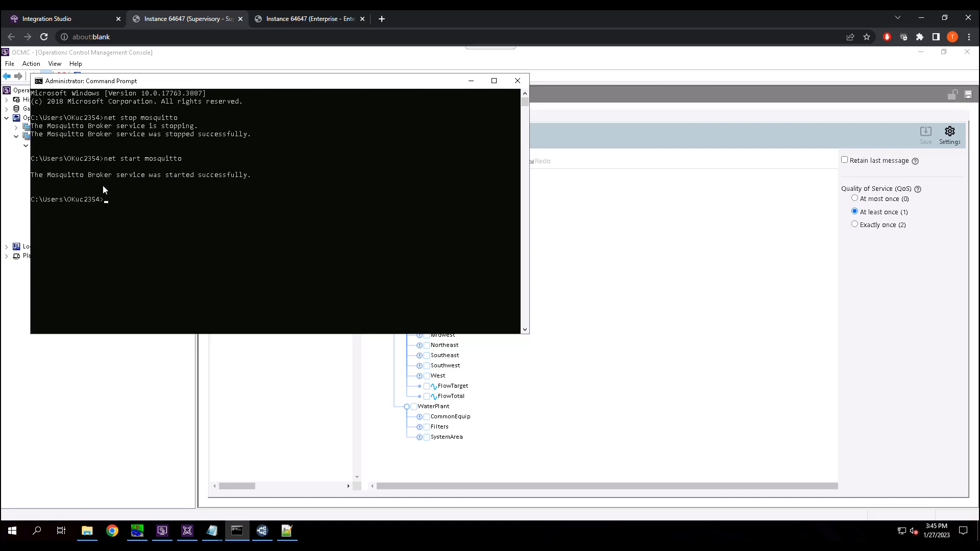
click(472, 82)
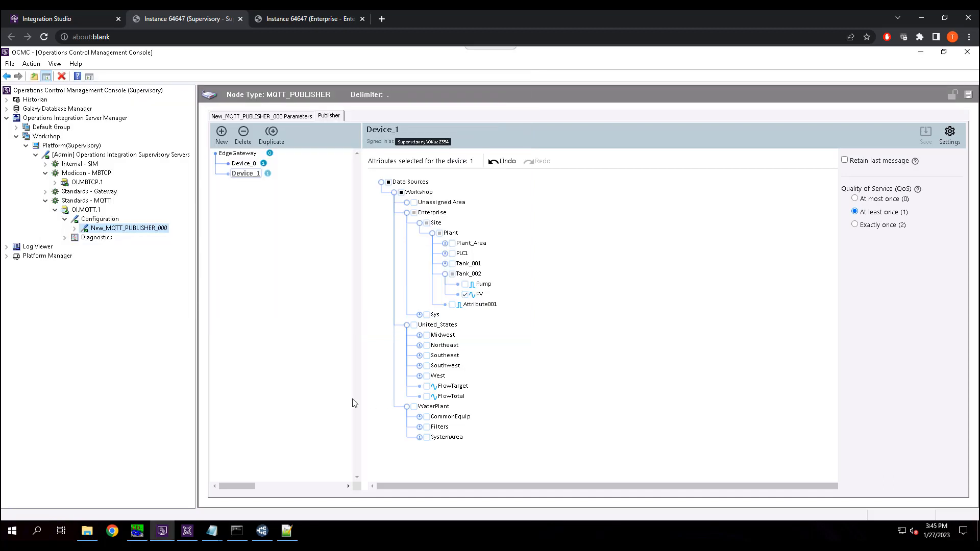
Connect MQTT Explorer to the MQTT Demo broker at 10.0.0.4 and examine both device topics under spBv1.0/Demo/DDATA/EdgeGateway
click(262, 533)
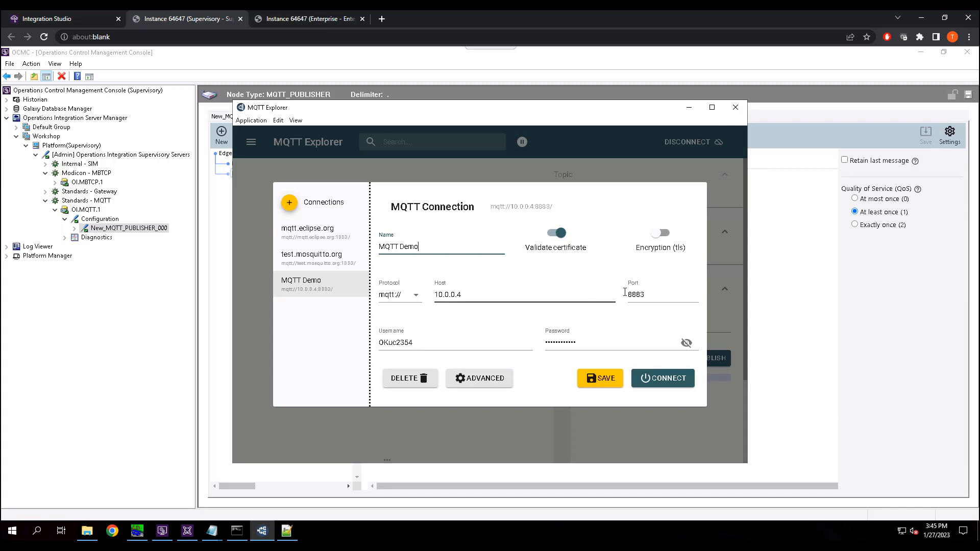
click(662, 378)
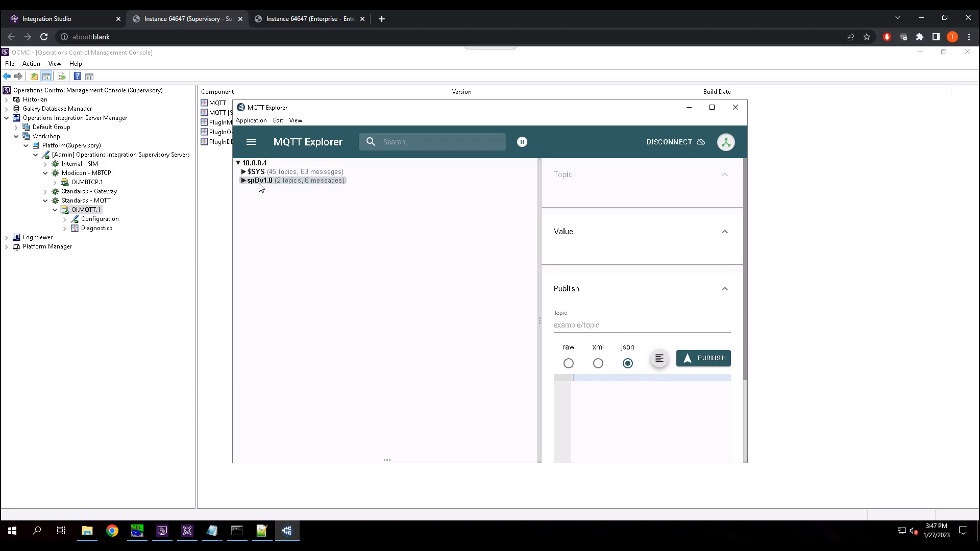
click(243, 182)
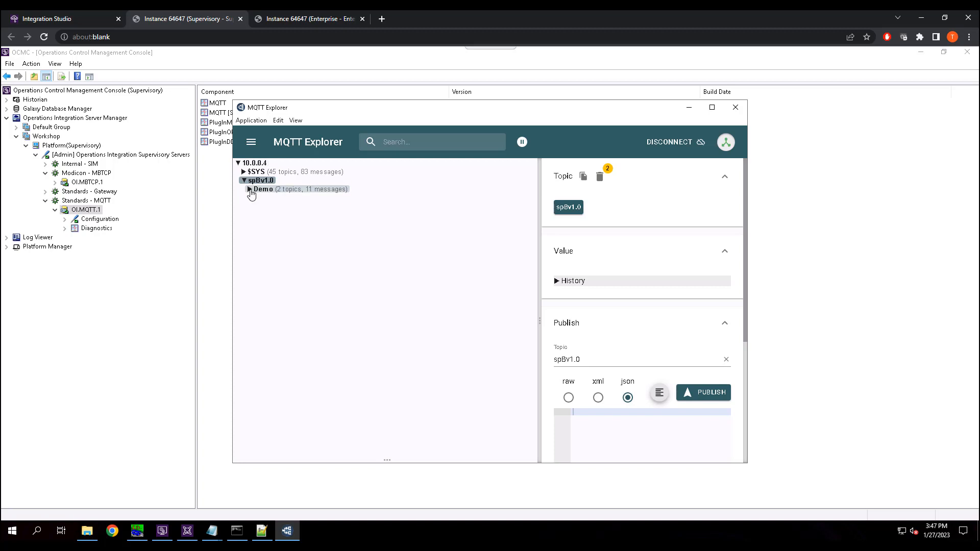
click(250, 190)
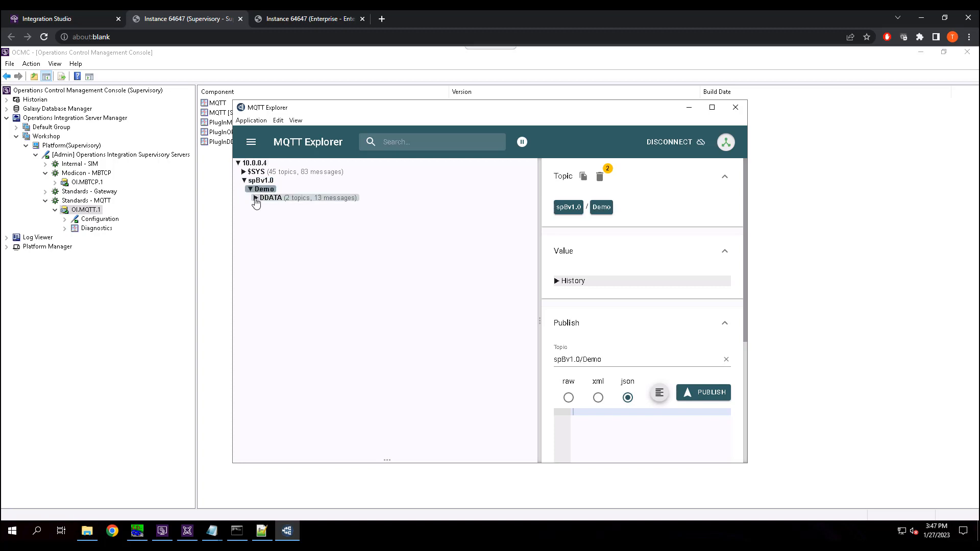
click(256, 201)
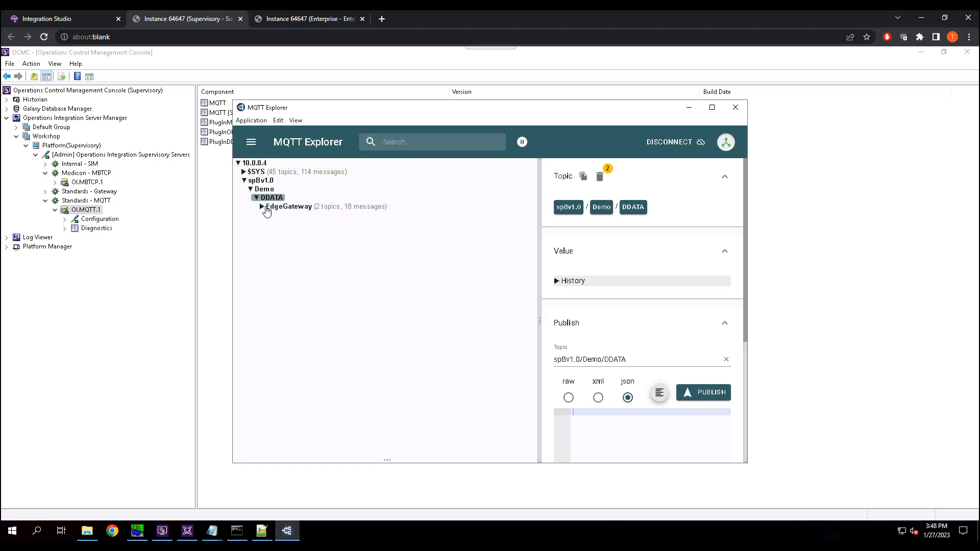
click(262, 208)
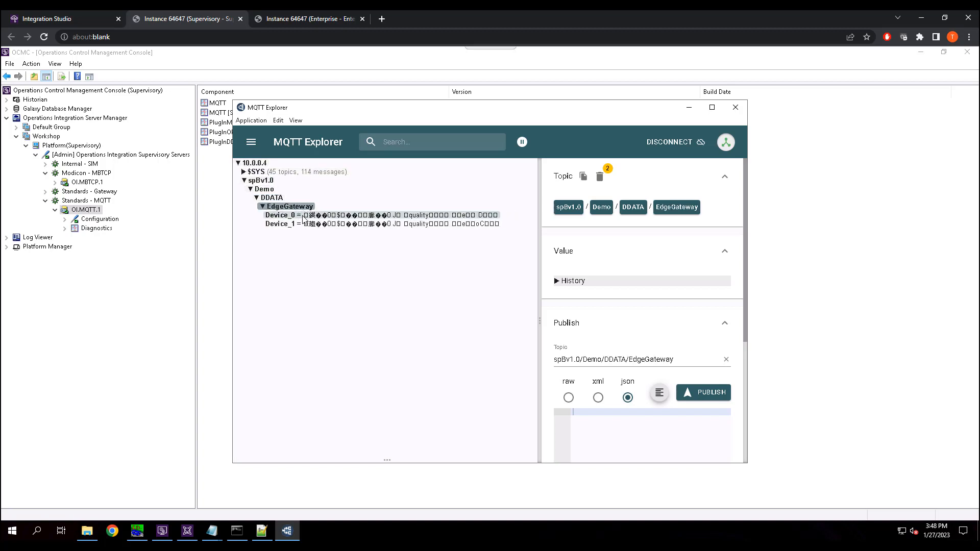
click(286, 226)
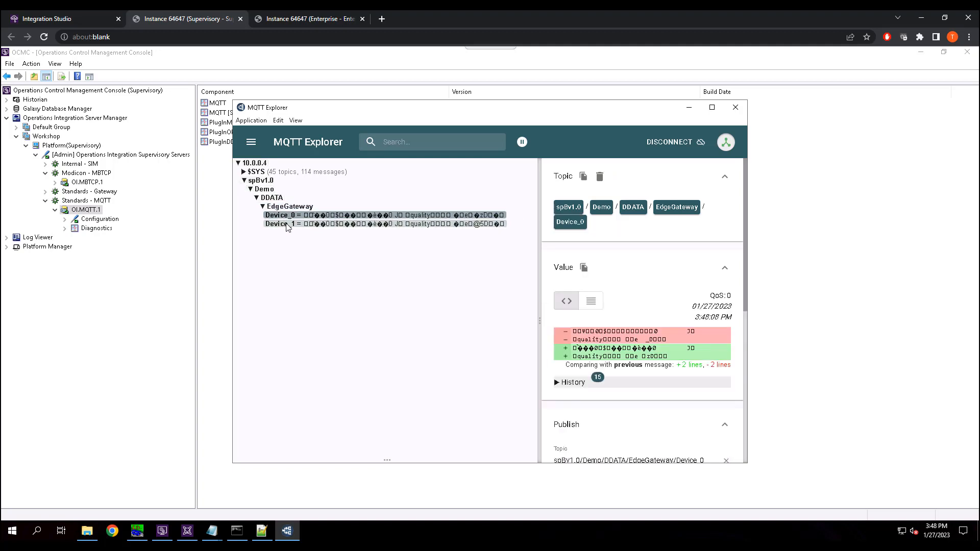
click(271, 198)
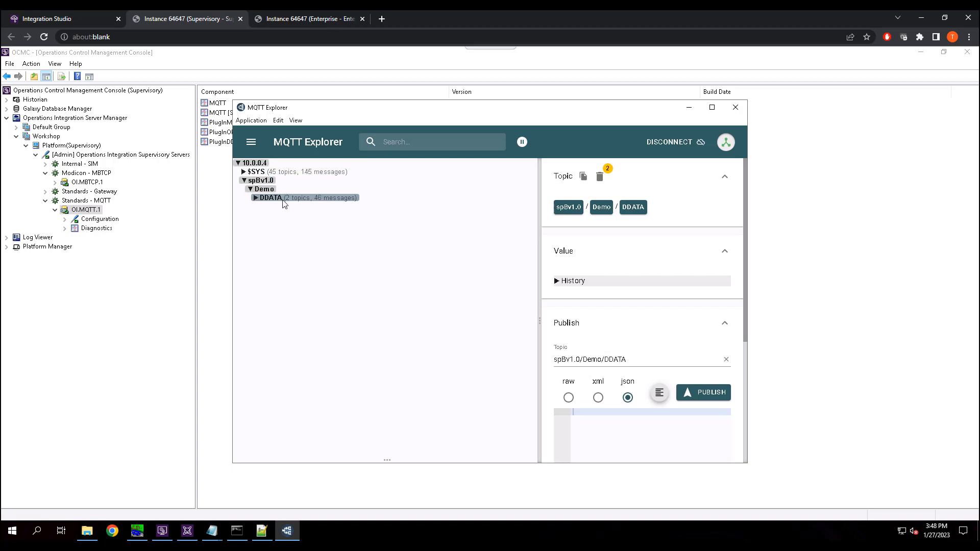
click(689, 108)
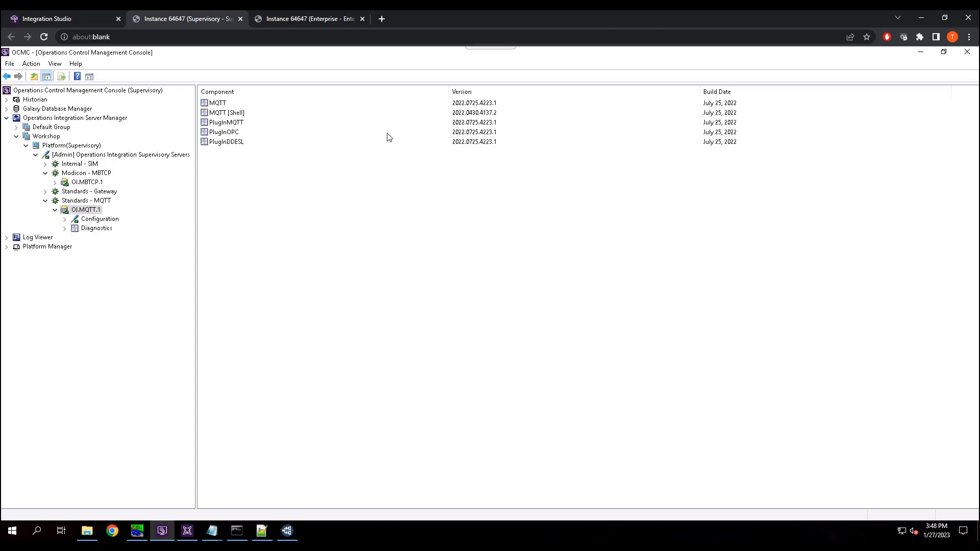
Switch to the Enterprise instance's Operations Control Management Console and add an MQTT_BROKER connection to the OI.MQTT.1 configuration
click(300, 18)
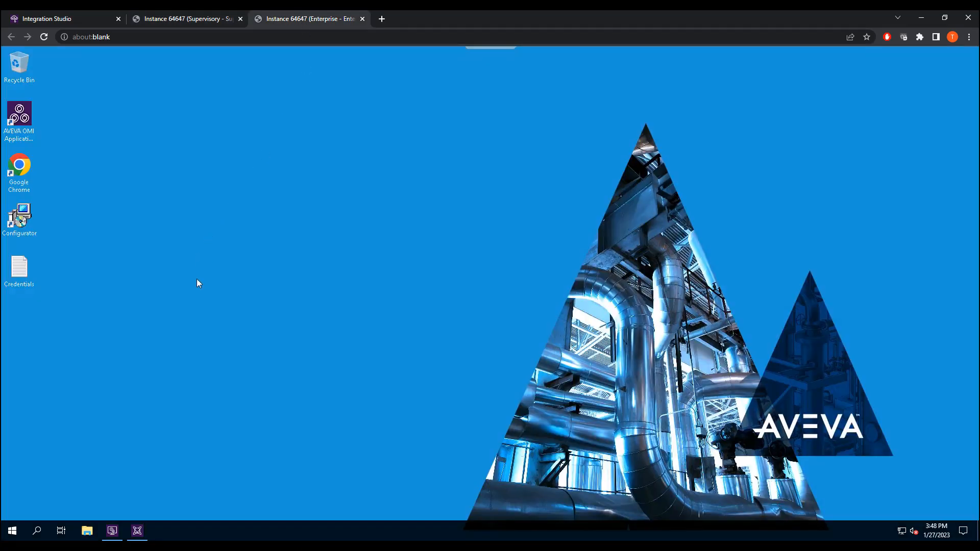
click(113, 534)
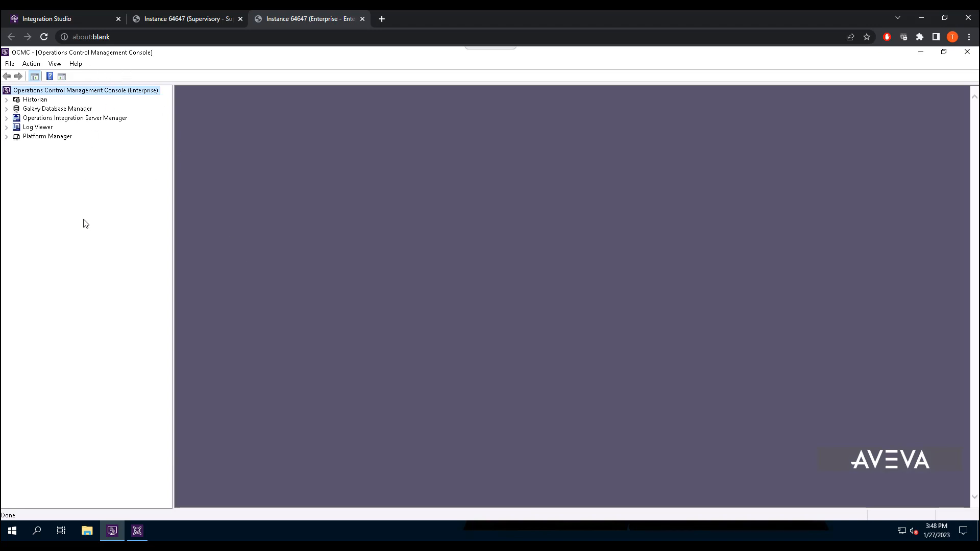
click(6, 118)
click(16, 136)
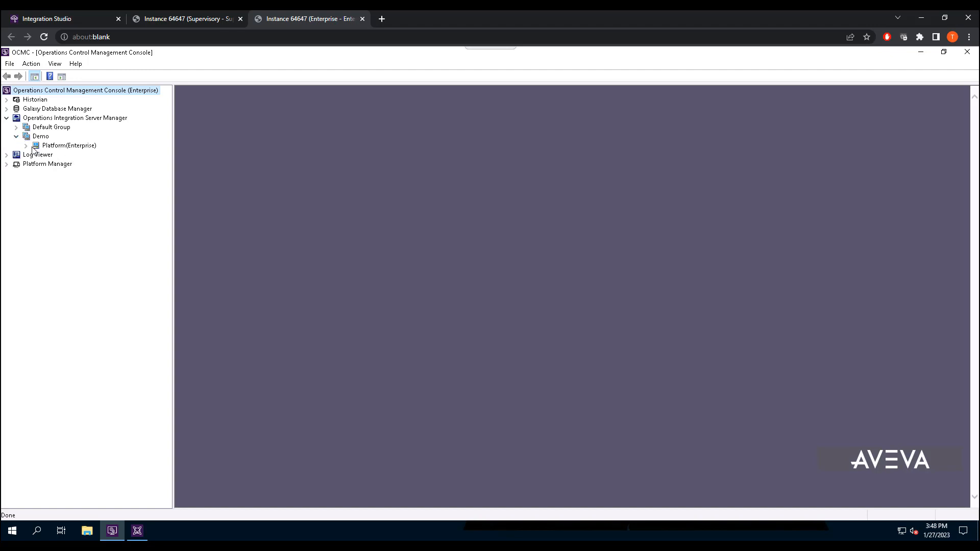
click(26, 145)
click(35, 155)
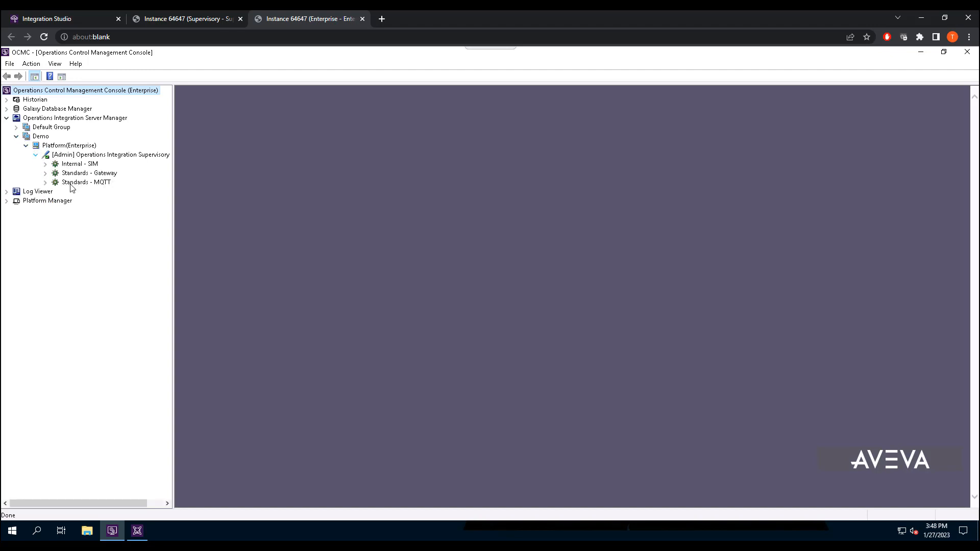
click(45, 182)
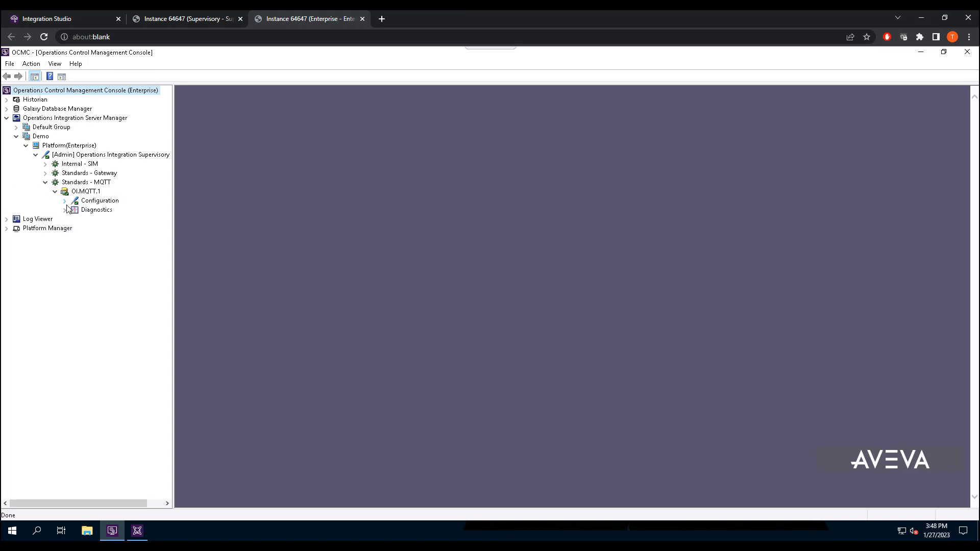
click(93, 202)
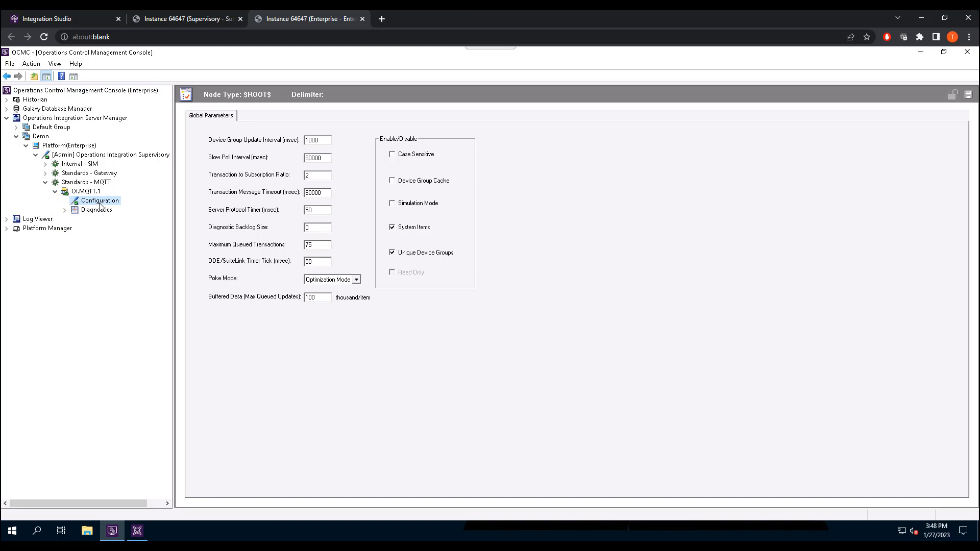
right_click(101, 204)
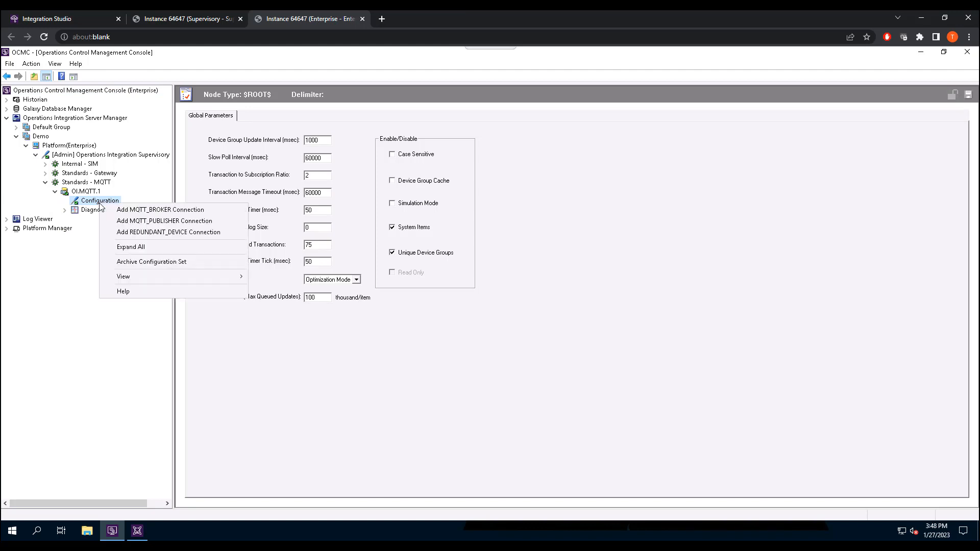
click(153, 211)
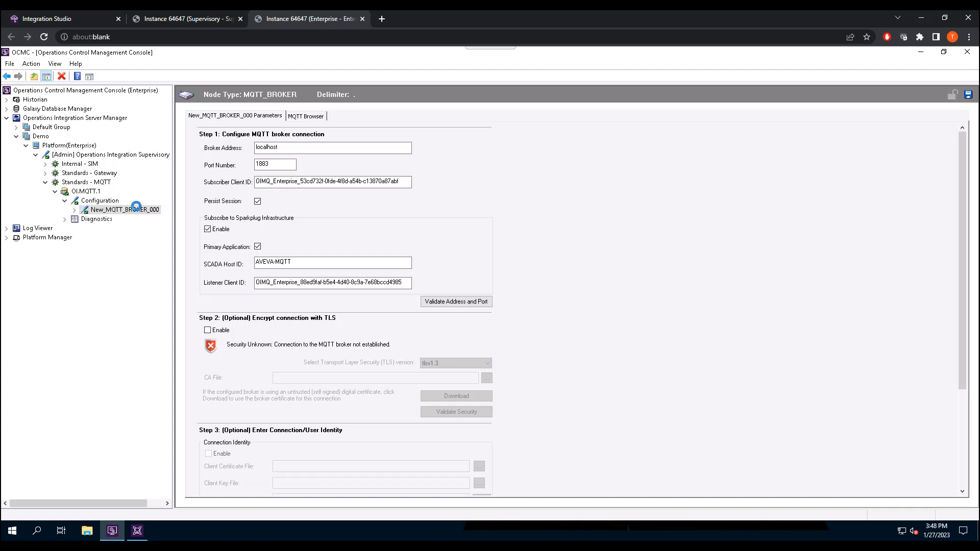
Set the new MQTT broker connection's broker address to 10.0.0.4
click(285, 147)
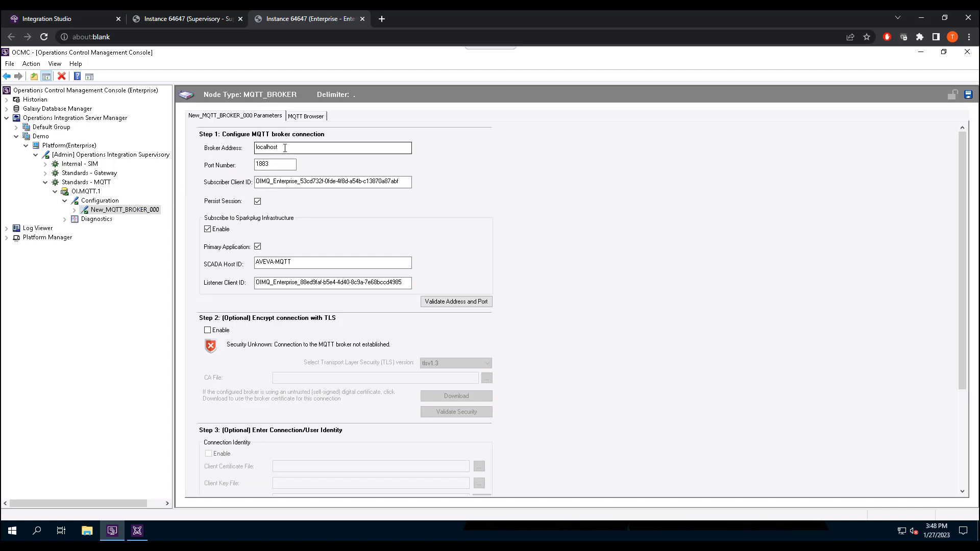
key(ctrl+a)
text(1)
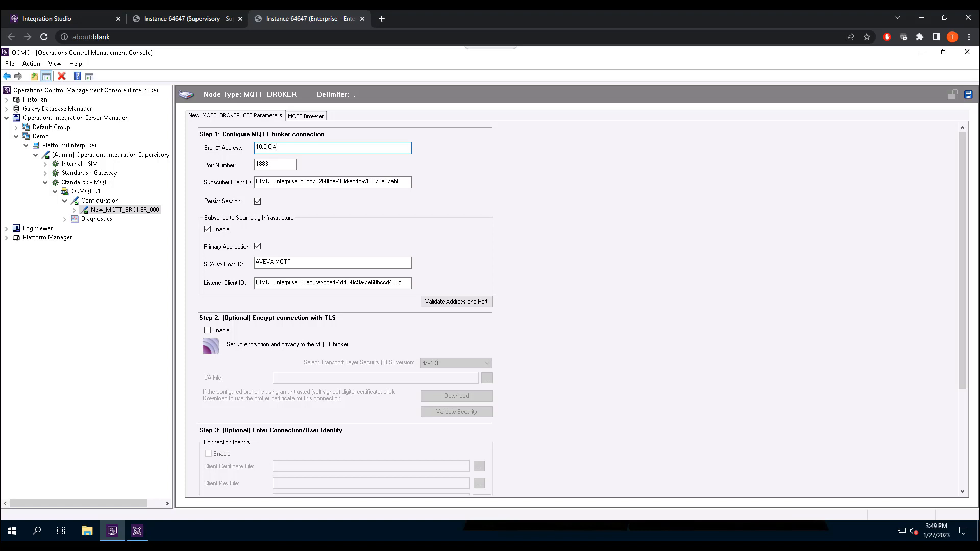
Set the broker connection's port number to 8883 and validate the address and port
key(Tab)
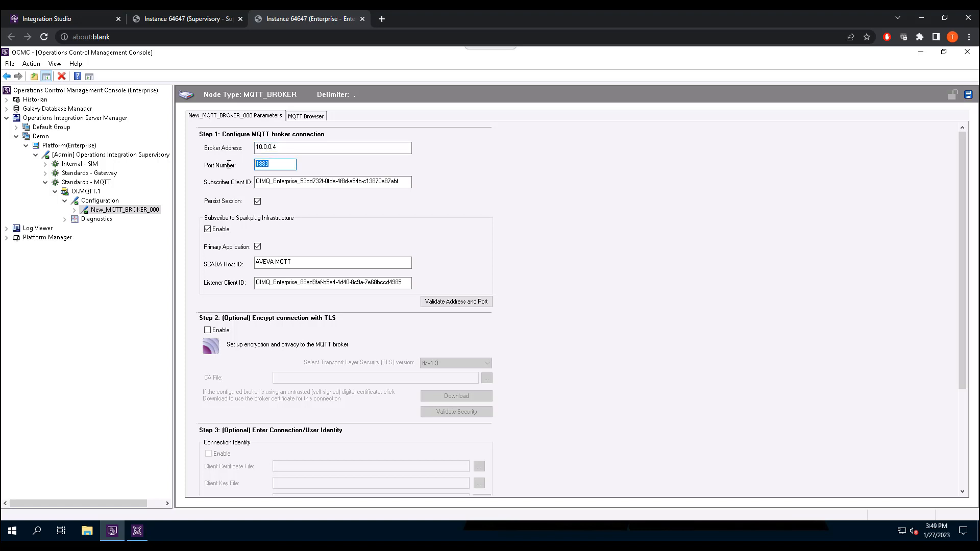
text(88)
click(453, 302)
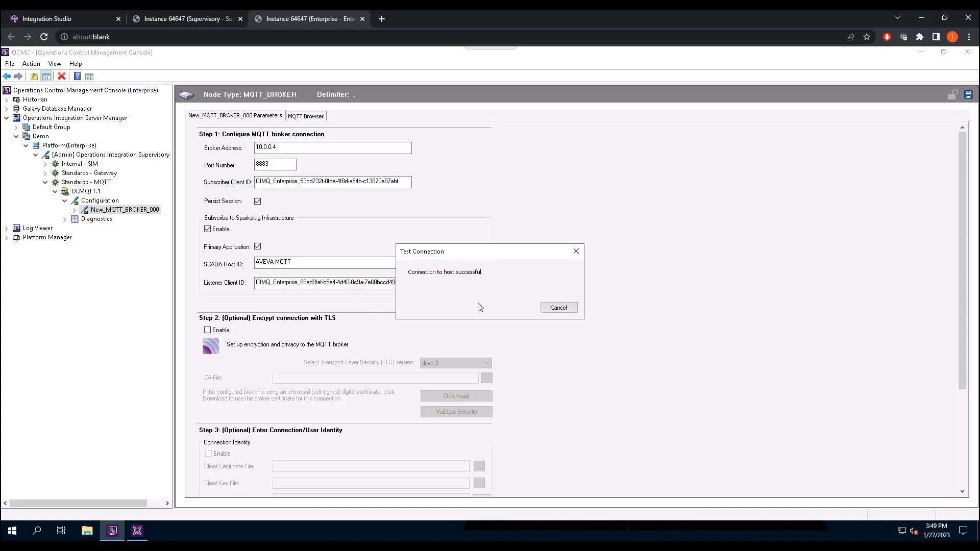
click(563, 309)
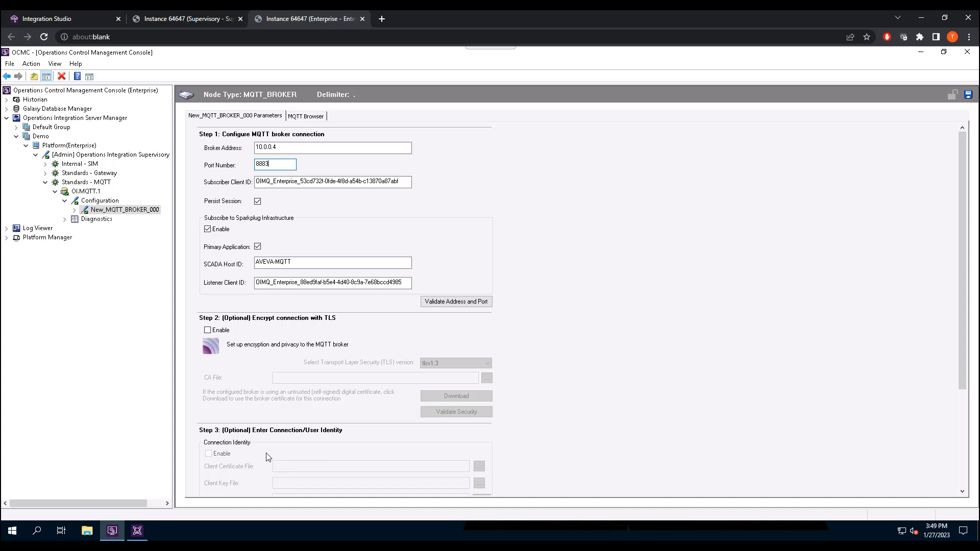
Review the remaining broker parameters and browse the connection's SparkPlug hierarchy
drag(964, 286, 958, 244)
click(306, 116)
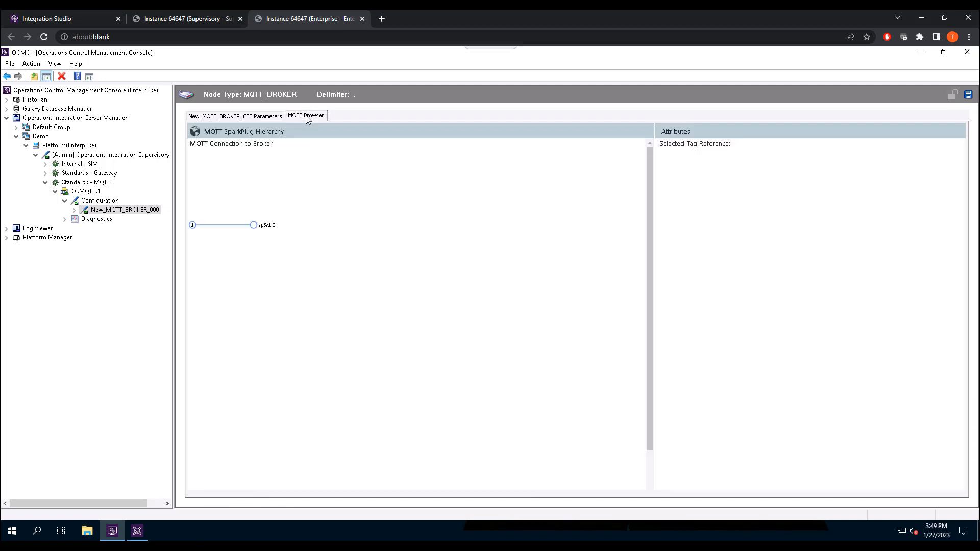
click(254, 227)
click(264, 249)
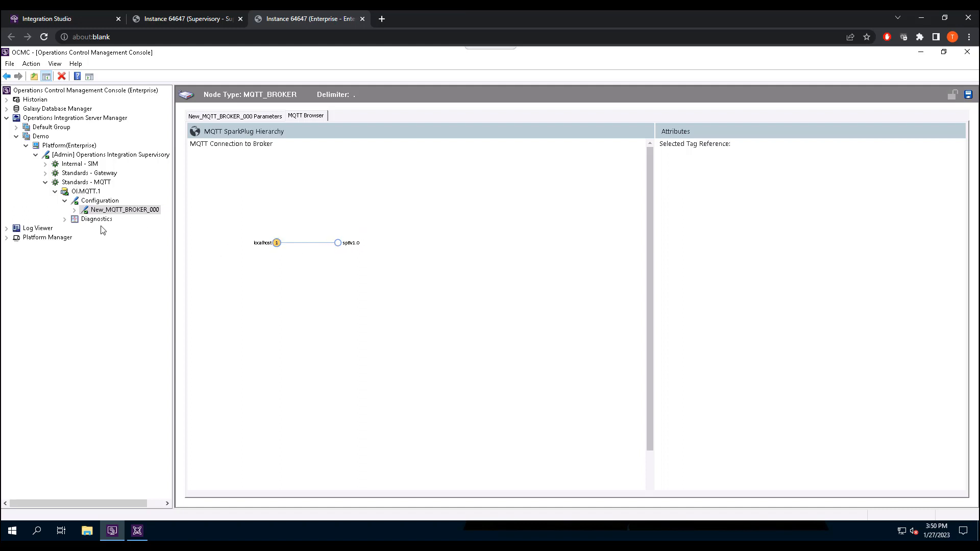
Deactivate the OI.MQTT.1 instance, save the changed broker configuration, and activate the instance again
right_click(84, 193)
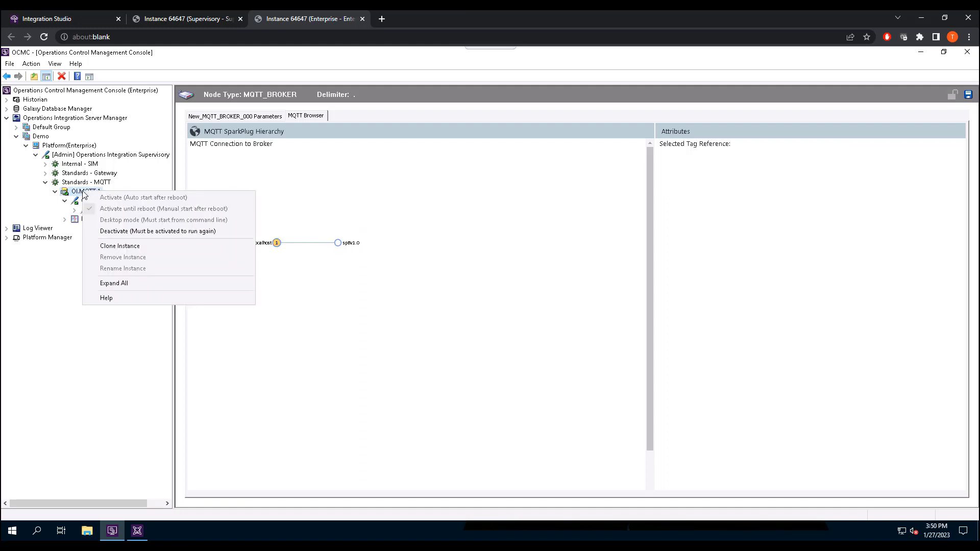
click(117, 232)
click(525, 314)
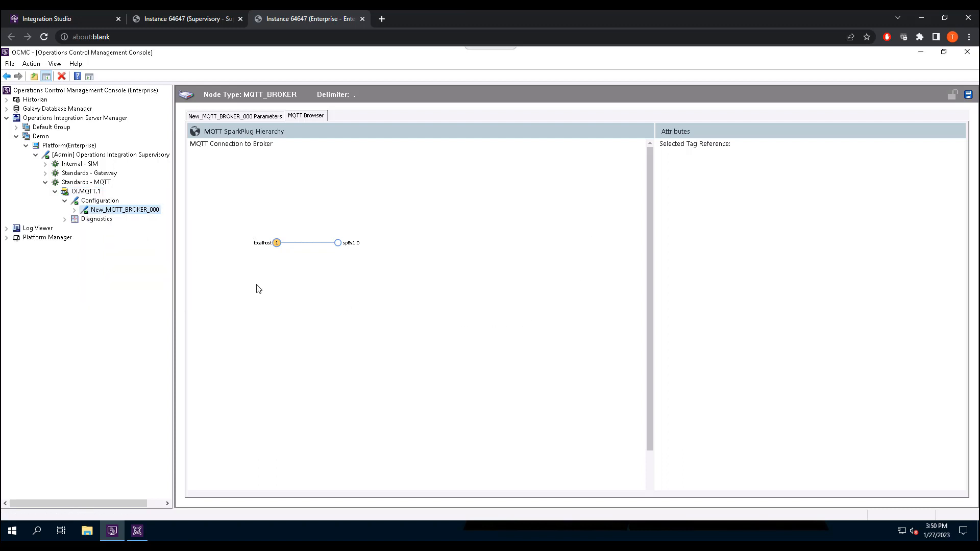
click(87, 192)
click(494, 307)
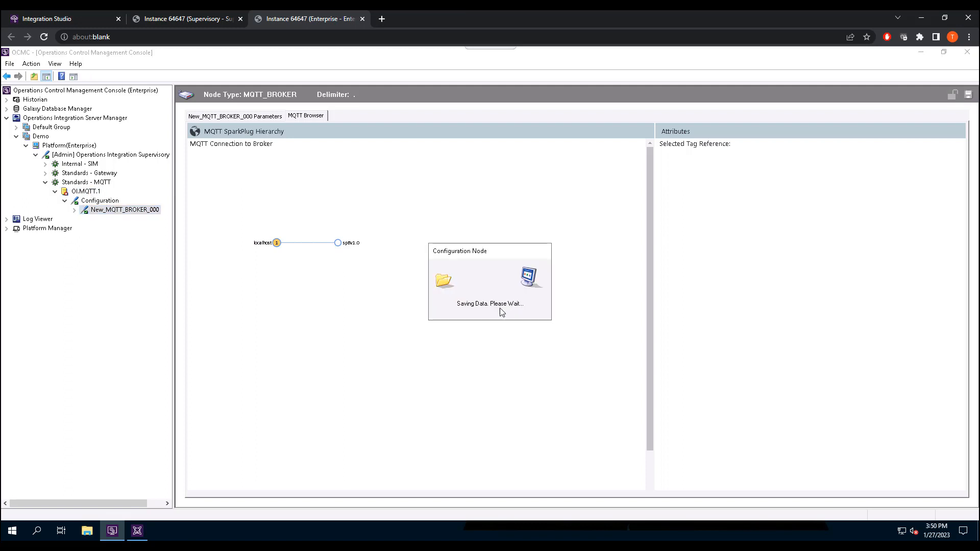
right_click(87, 192)
click(137, 202)
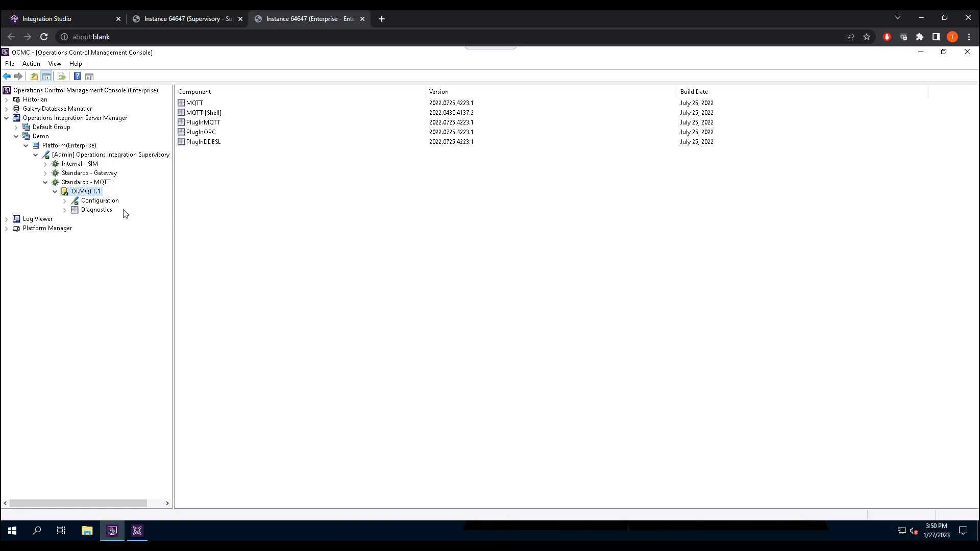
Examine the PV tag references of Device_0 and Device_1 in New_MQTT_BROKER_000's MQTT browser
click(66, 201)
click(84, 210)
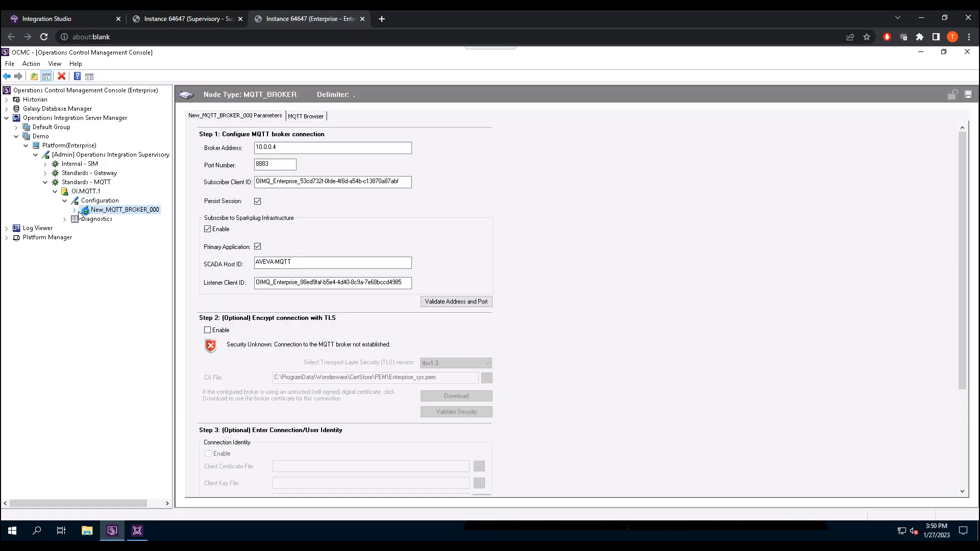
click(308, 116)
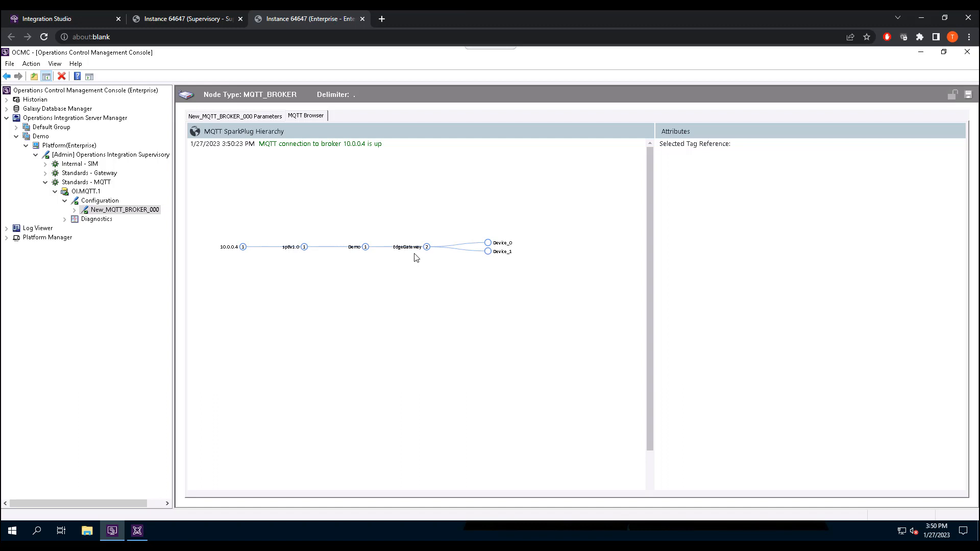
click(503, 245)
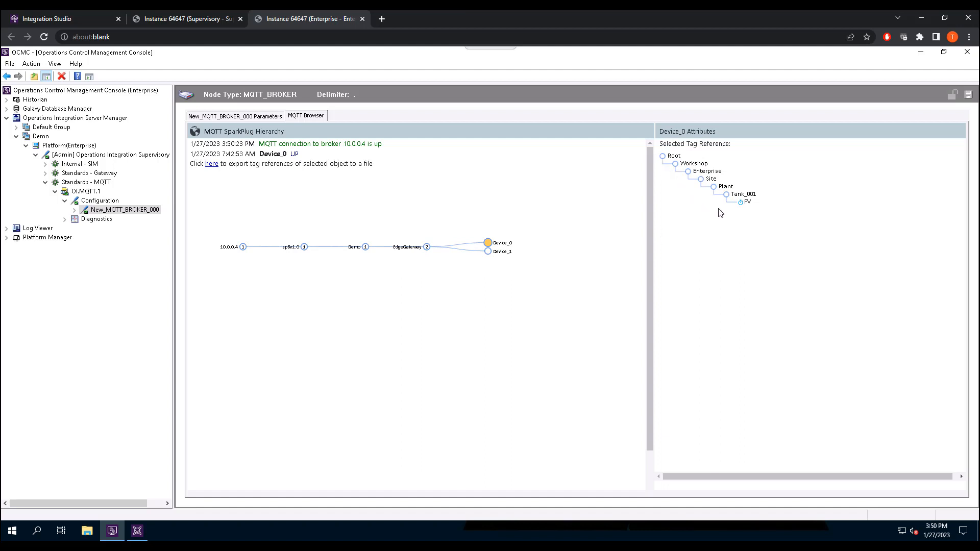
click(744, 204)
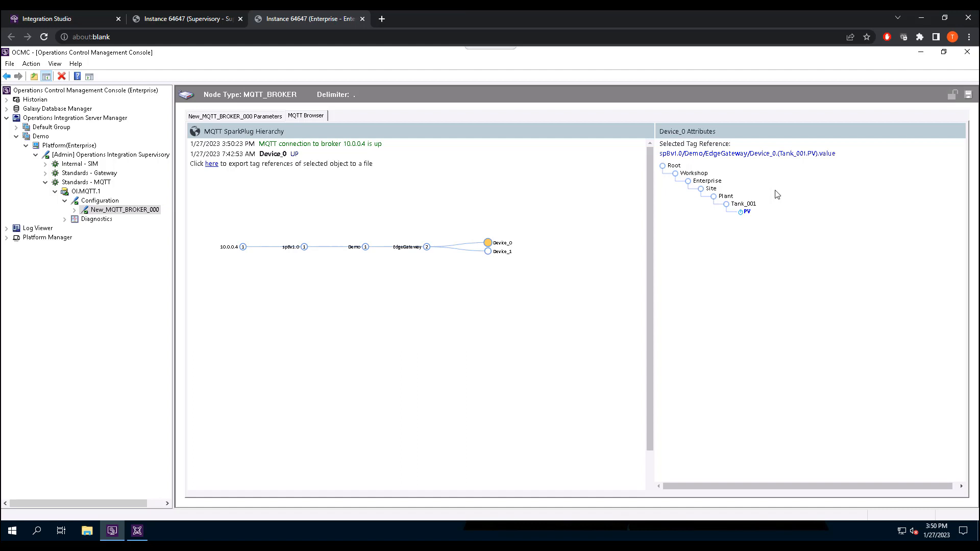
click(488, 251)
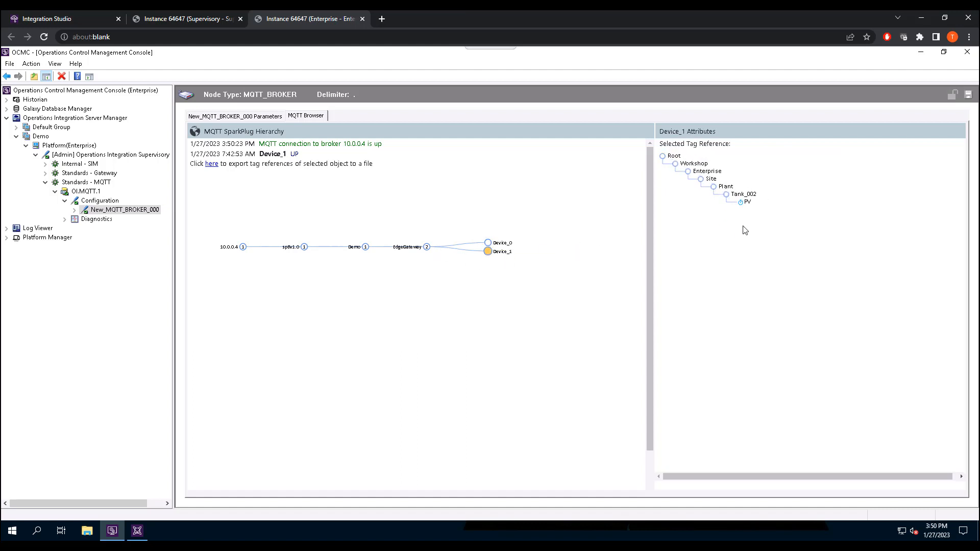
click(747, 203)
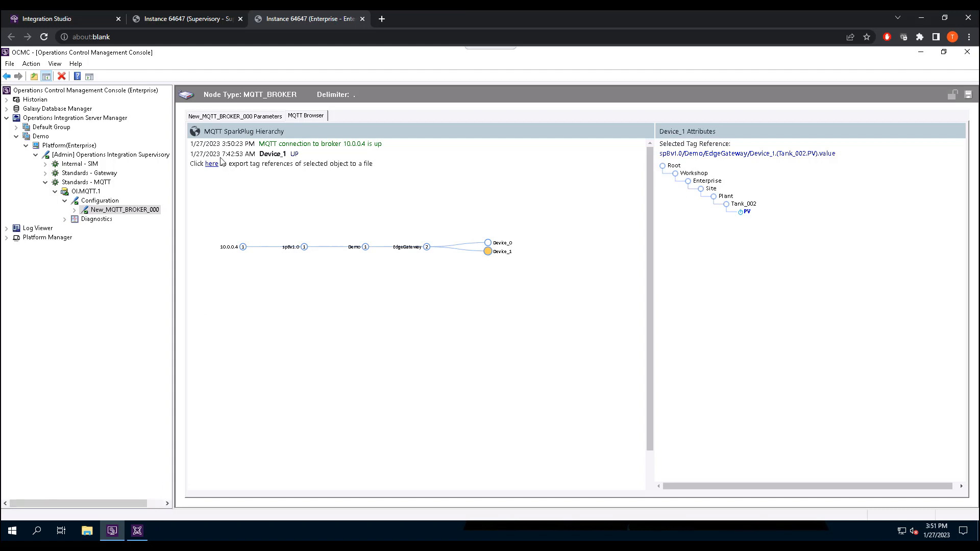
Add an MQTTGroup connection under New_MQTT_BROKER_000 with a device item named Tank1 and save the configuration
right_click(97, 216)
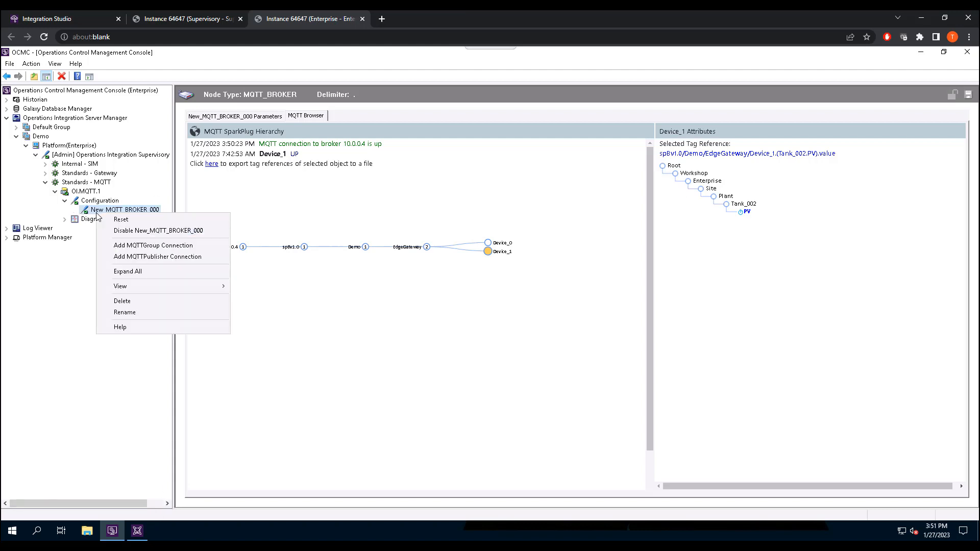
click(143, 249)
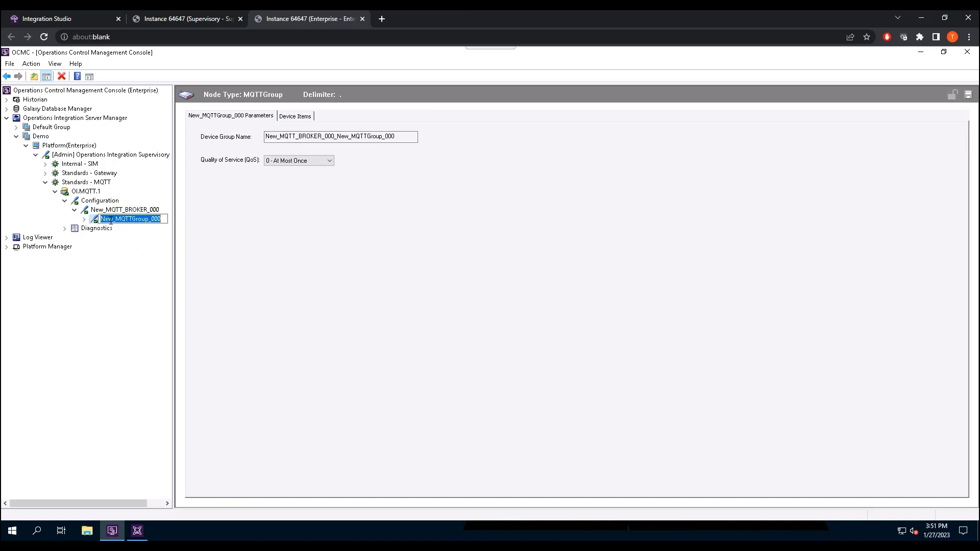
click(296, 116)
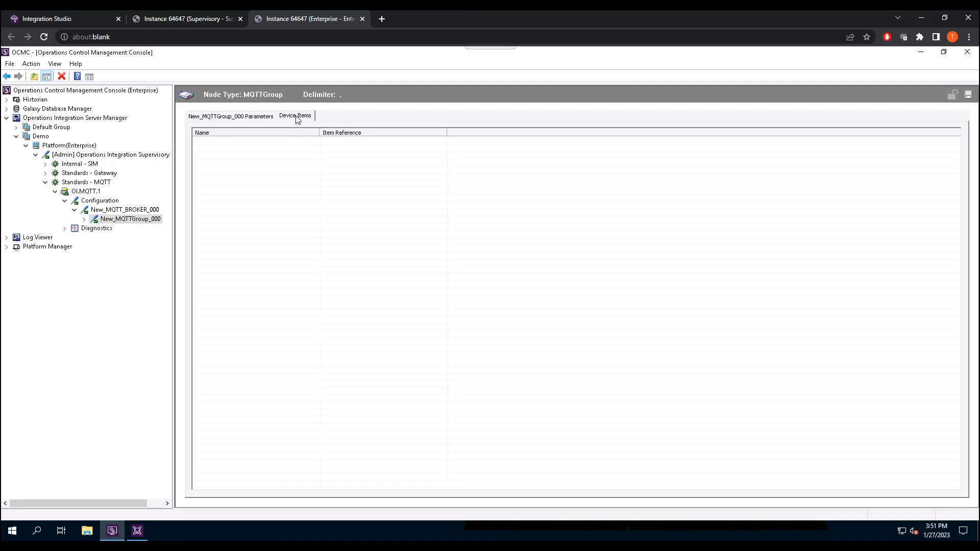
right_click(265, 147)
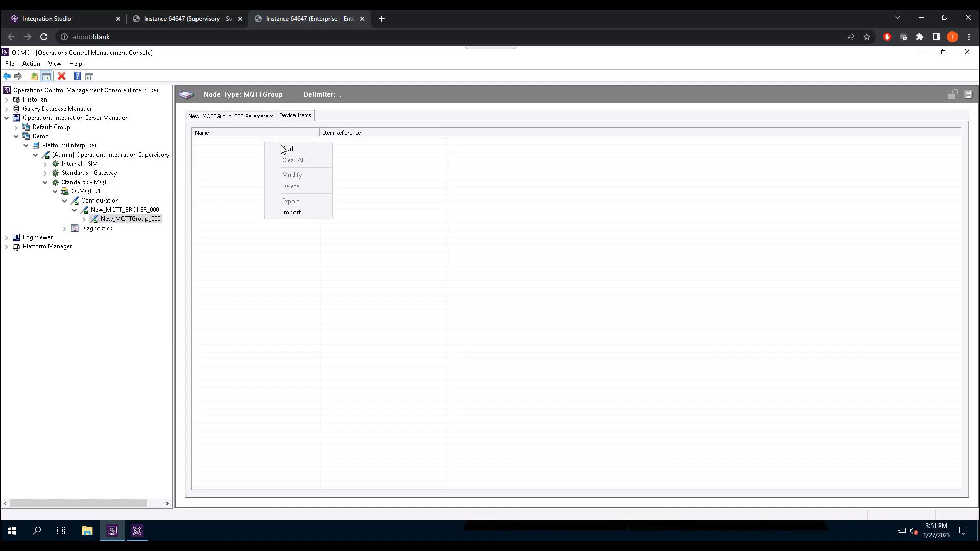
click(284, 147)
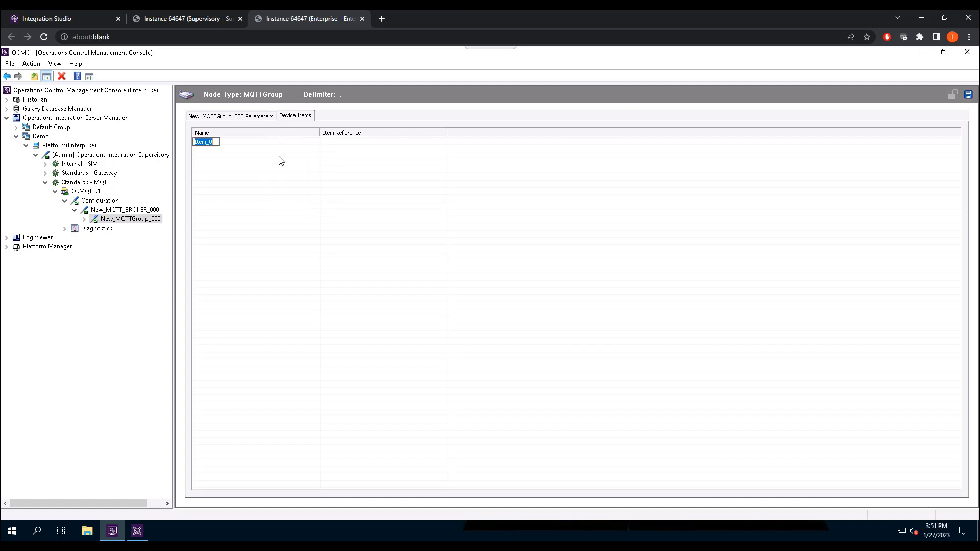
text(Tank1)
key(Return)
click(117, 211)
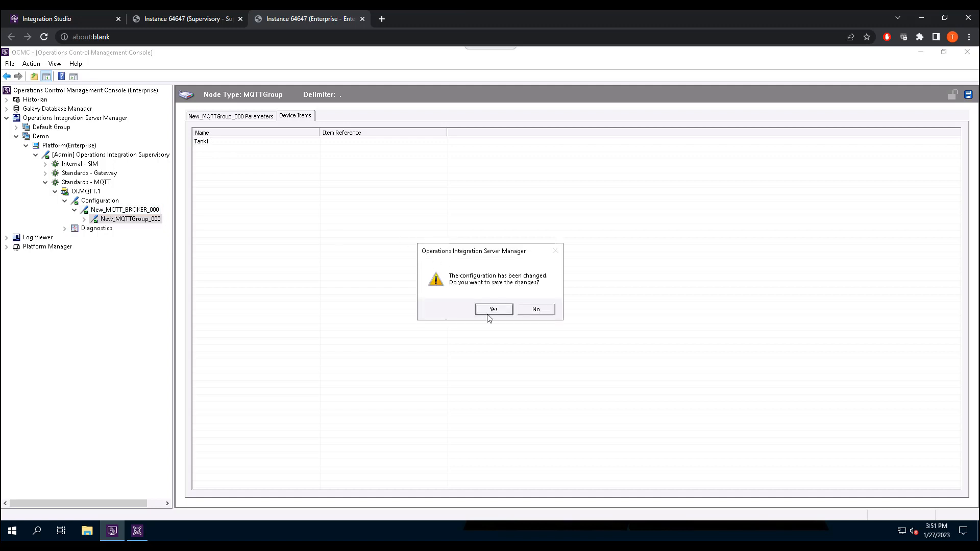
click(491, 312)
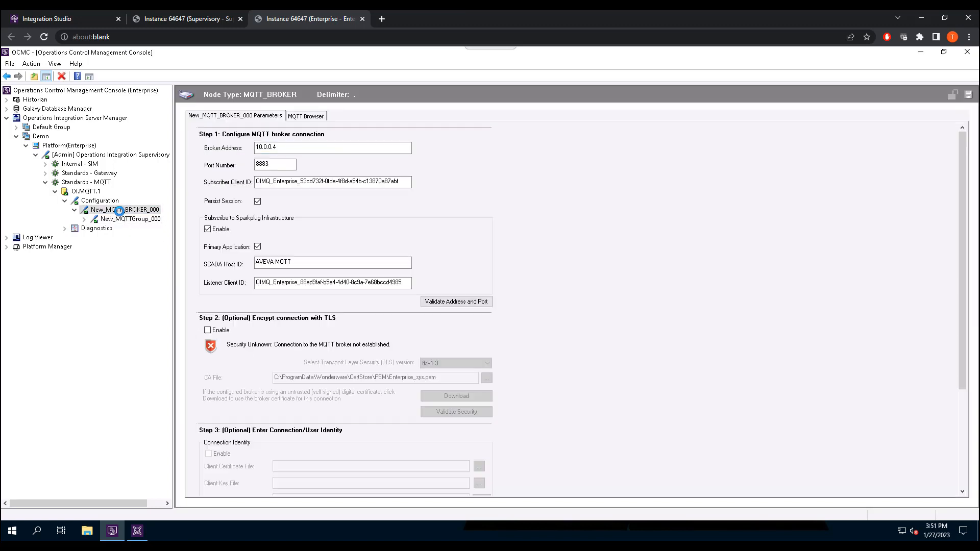
Copy the tag reference spBv1.0/Demo/EdgeGateway/Device_0.(Tank_001.PV).value from the MQTT browser into the Tank1 device item's item reference
click(120, 211)
click(312, 119)
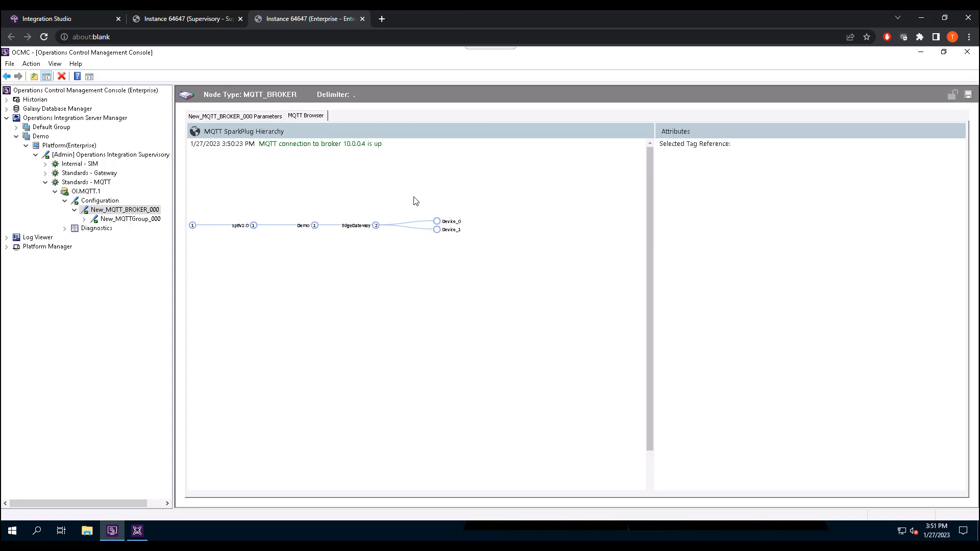
click(438, 222)
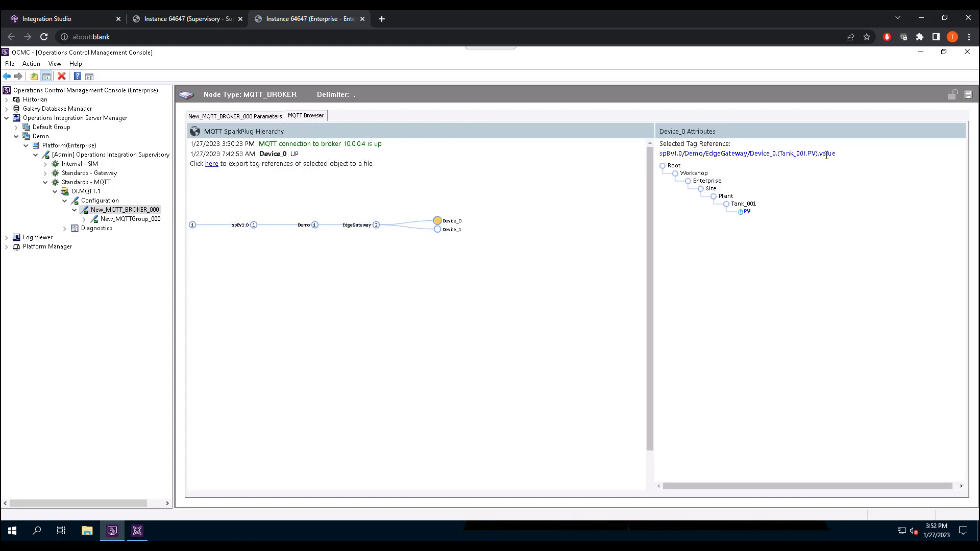
drag(836, 154, 661, 156)
right_click(668, 153)
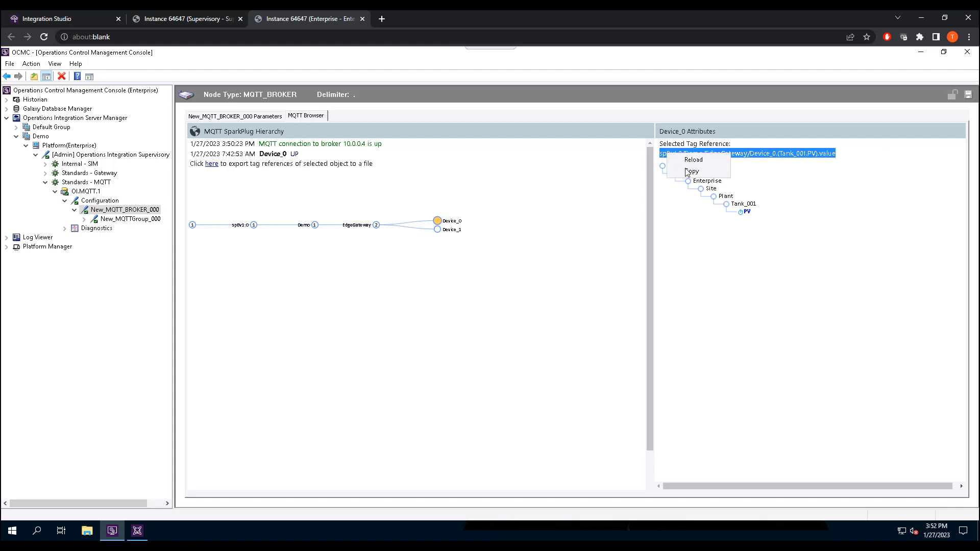
click(687, 175)
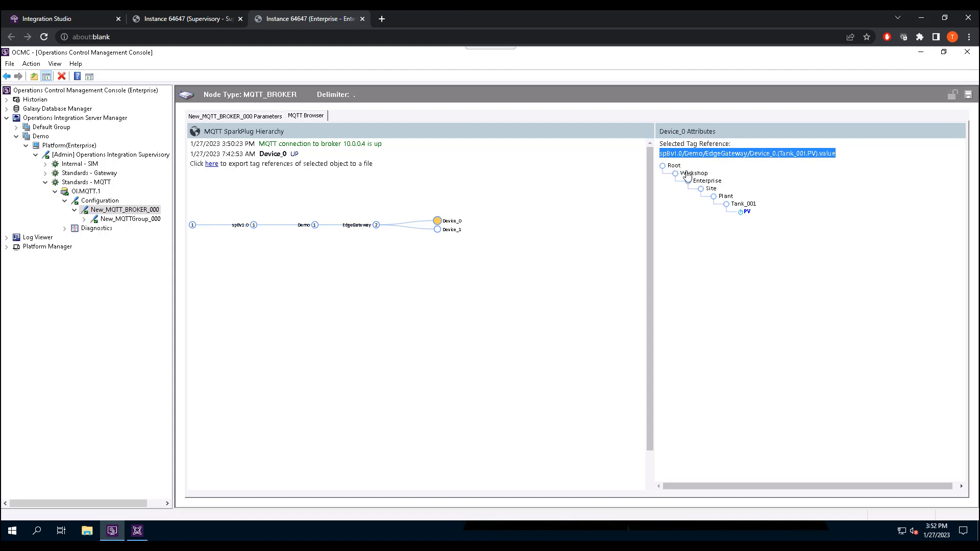
click(130, 219)
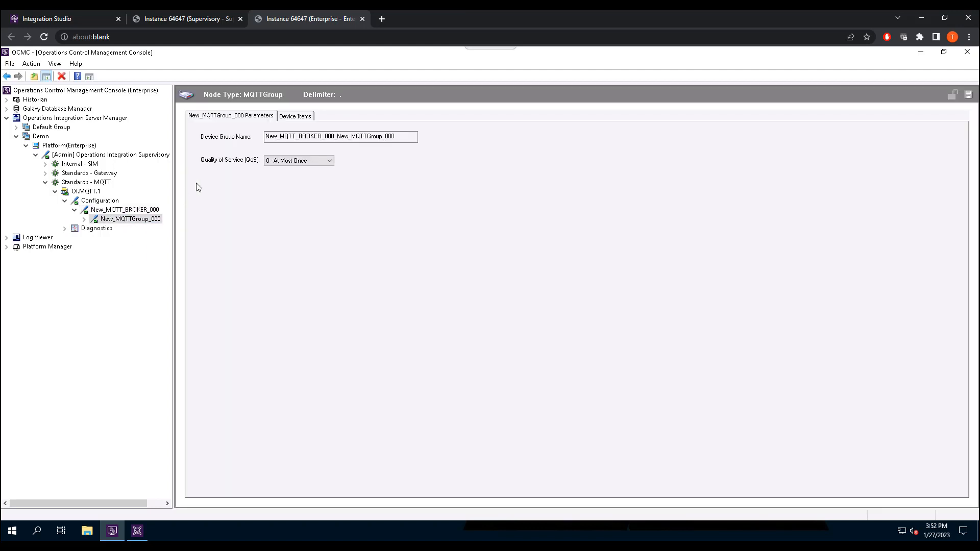
click(307, 118)
click(336, 141)
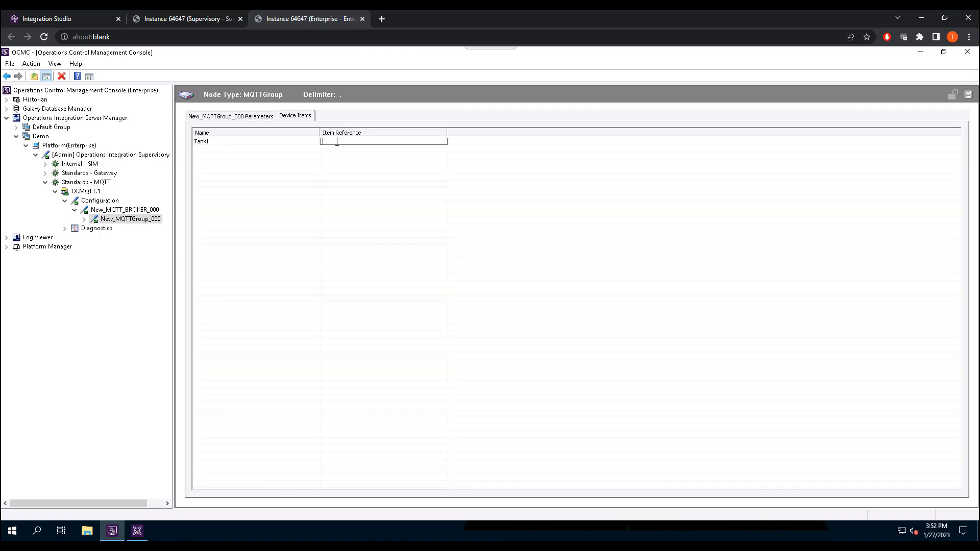
key(ctrl+v)
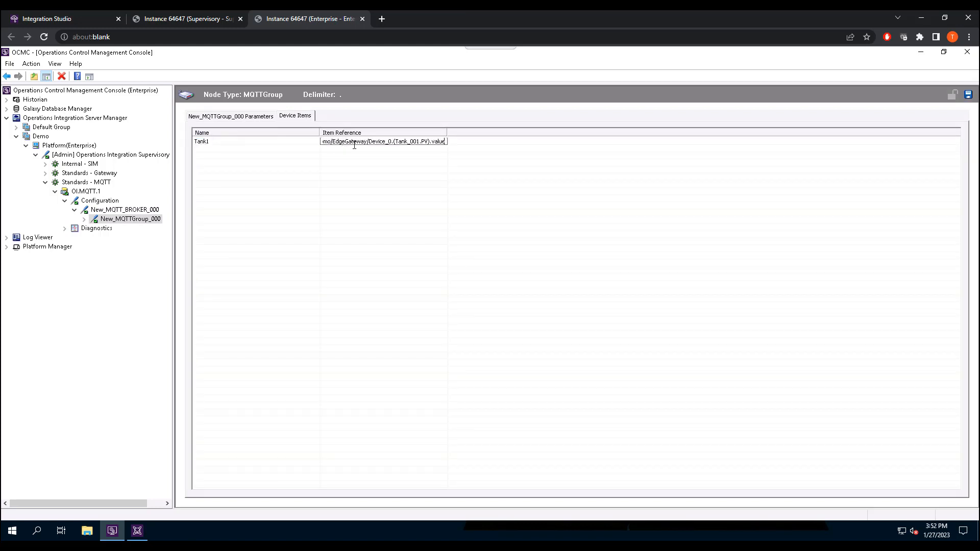
key(Return)
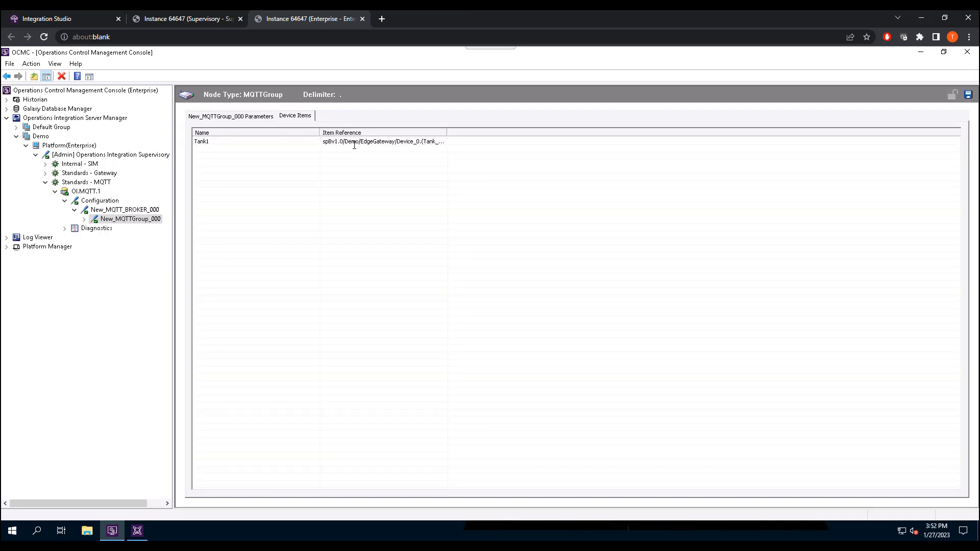
Add a second device item named Tank2 to New_MQTTGroup_000 and save the configuration
right_click(214, 155)
click(233, 160)
text(Tank2)
key(Return)
click(109, 213)
click(494, 308)
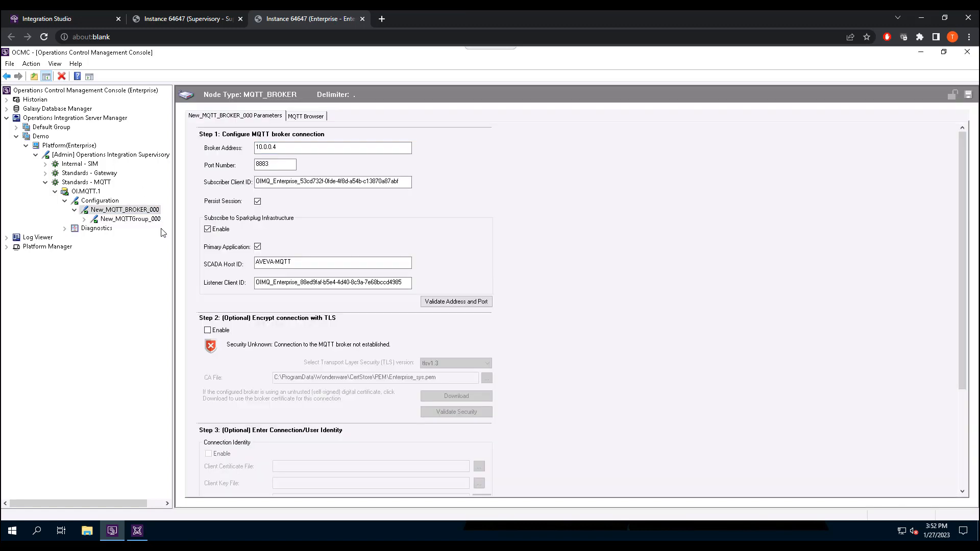
Copy Device_1's Tank_002 PV tag reference spBv1.0/Demo/EdgeGateway/Device_1.(Tank_002.PV).value from New_MQTT_BROKER_000's MQTT browser
click(306, 116)
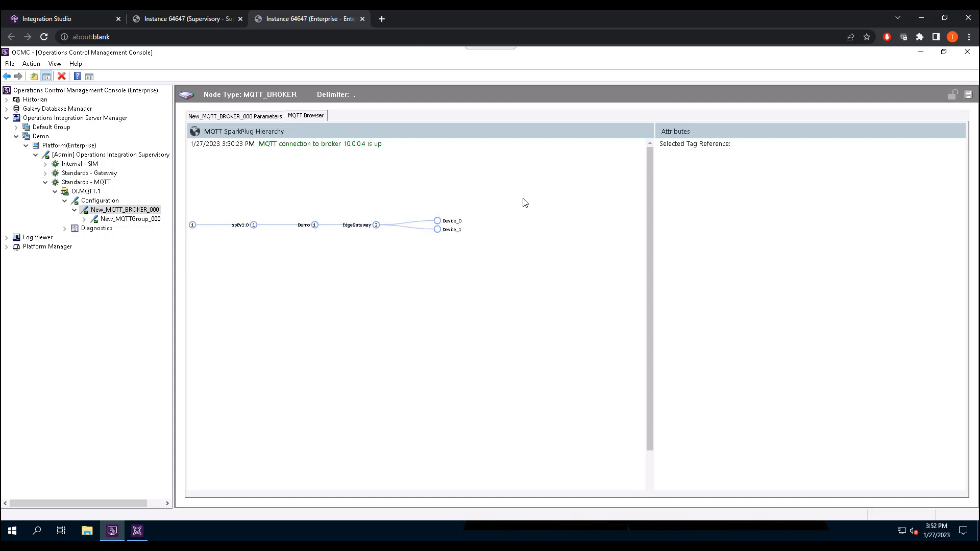
click(438, 230)
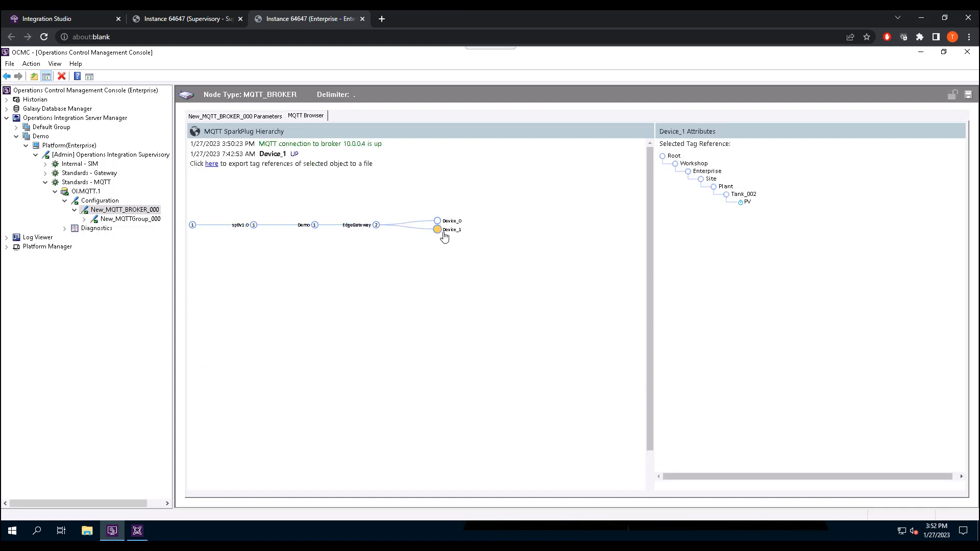
click(745, 203)
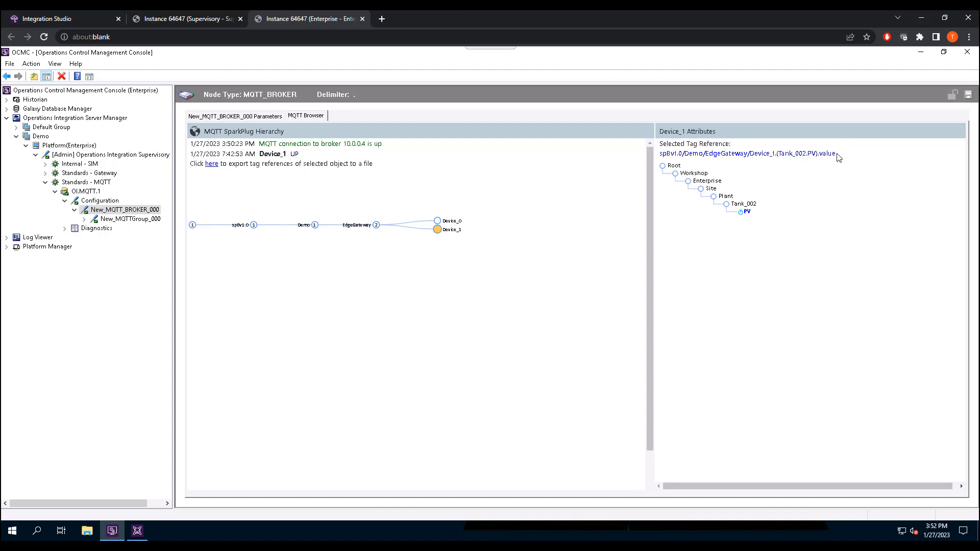
drag(836, 154, 661, 153)
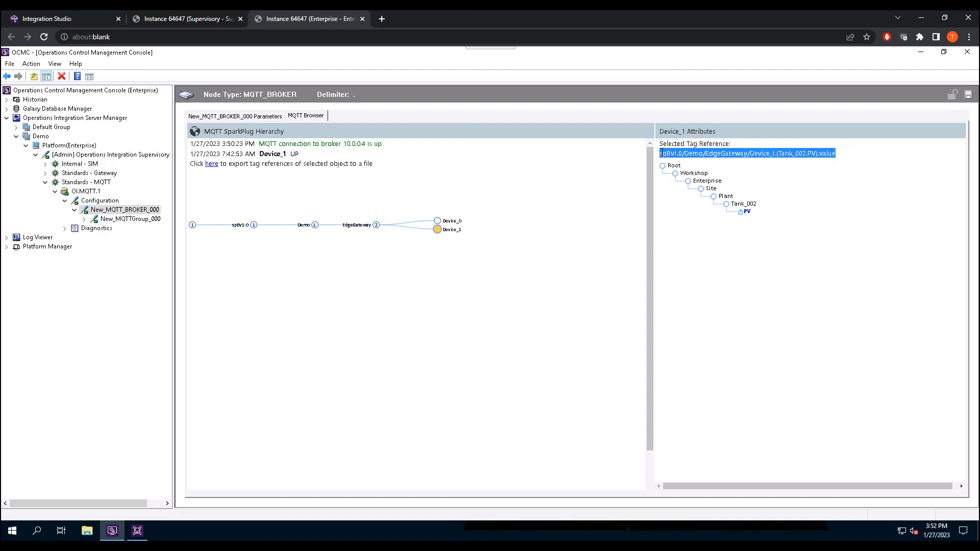
right_click(665, 153)
click(685, 175)
Paste the copied tag reference as the item reference of Tank2 in New_MQTTGroup_000 and save the configuration
click(115, 221)
click(283, 117)
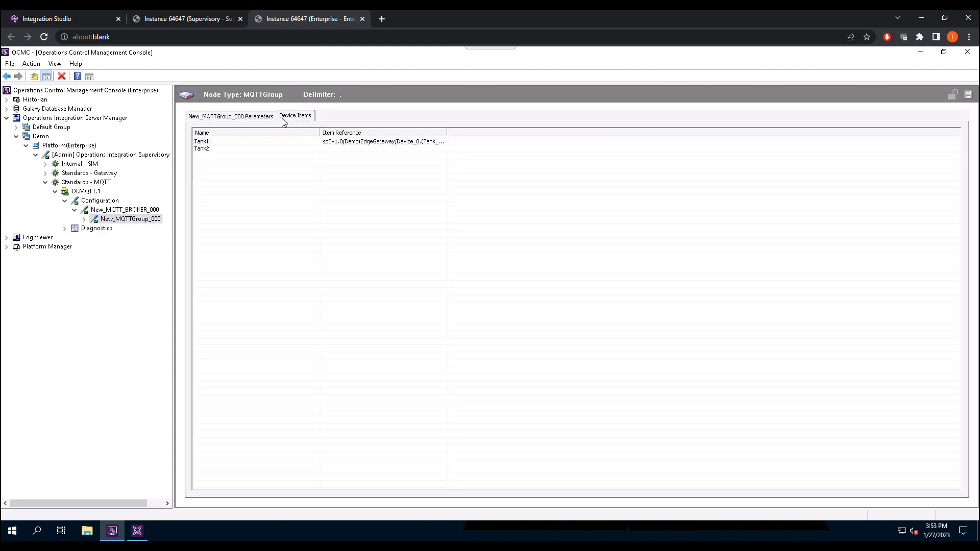
double_click(341, 149)
key(ctrl+v)
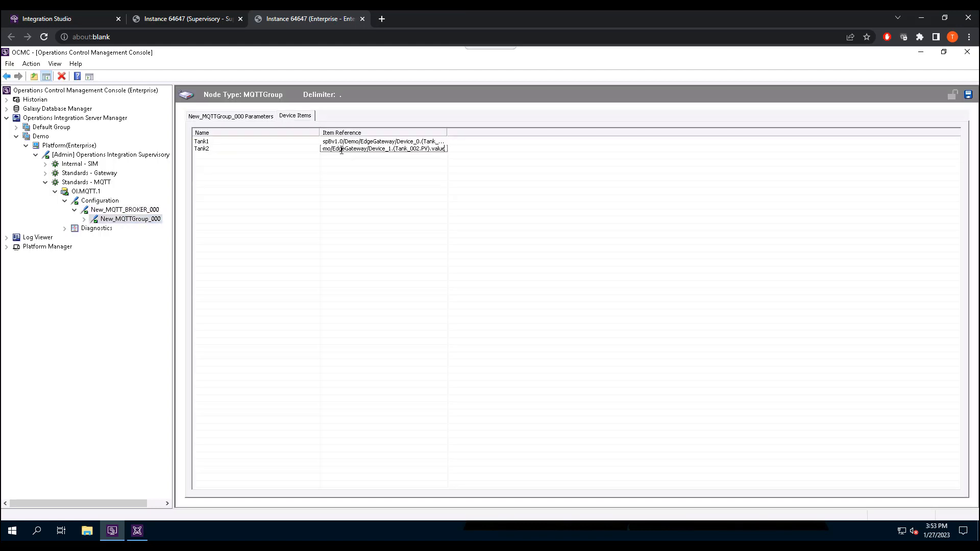
key(Return)
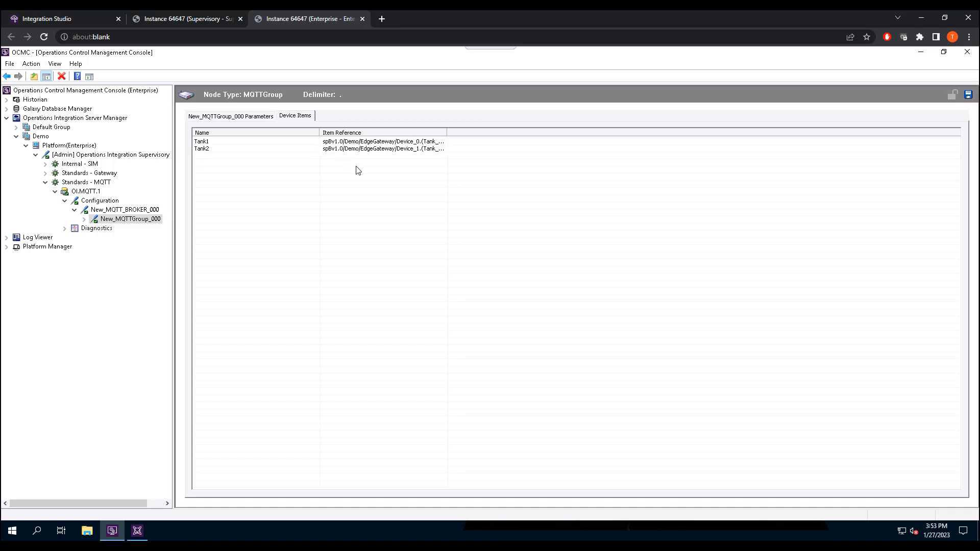
drag(560, 133, 581, 133)
click(968, 94)
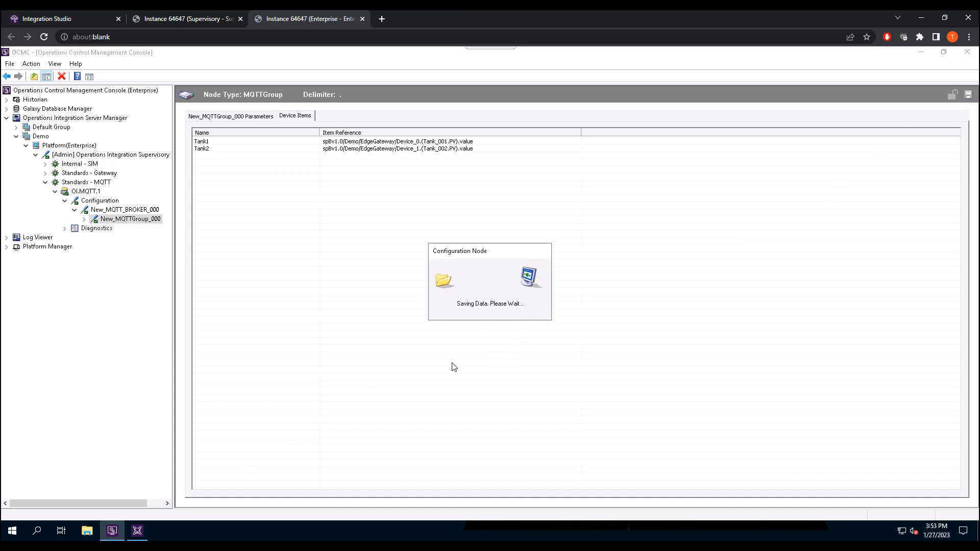
In the System Platform IDE, open the MQTT object and set its server name to OI.MQTT.1 and server node to localhost
click(133, 538)
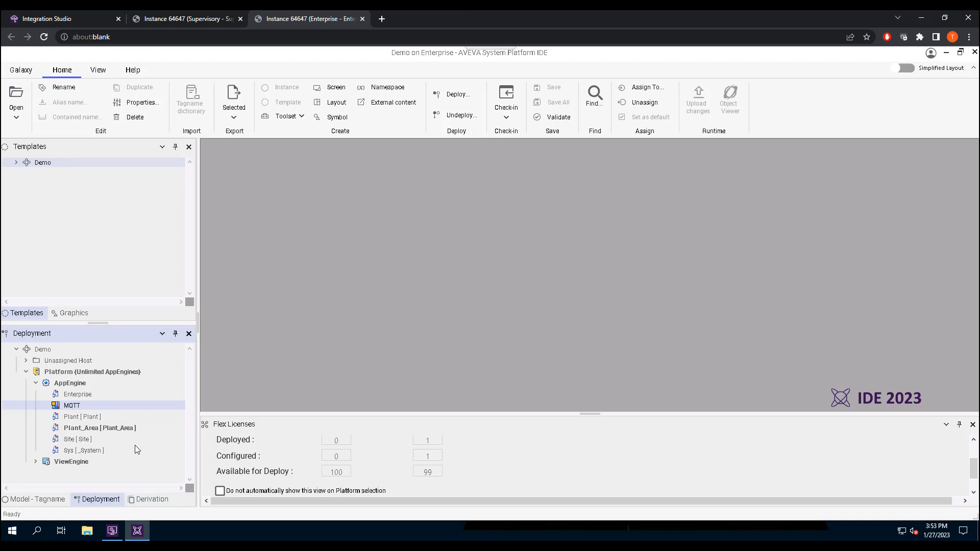
double_click(74, 406)
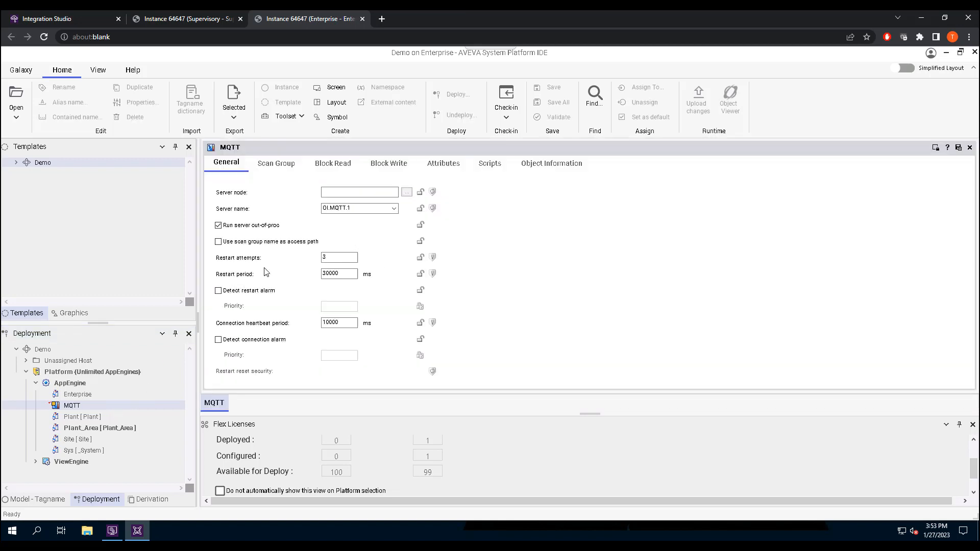
click(357, 207)
click(393, 208)
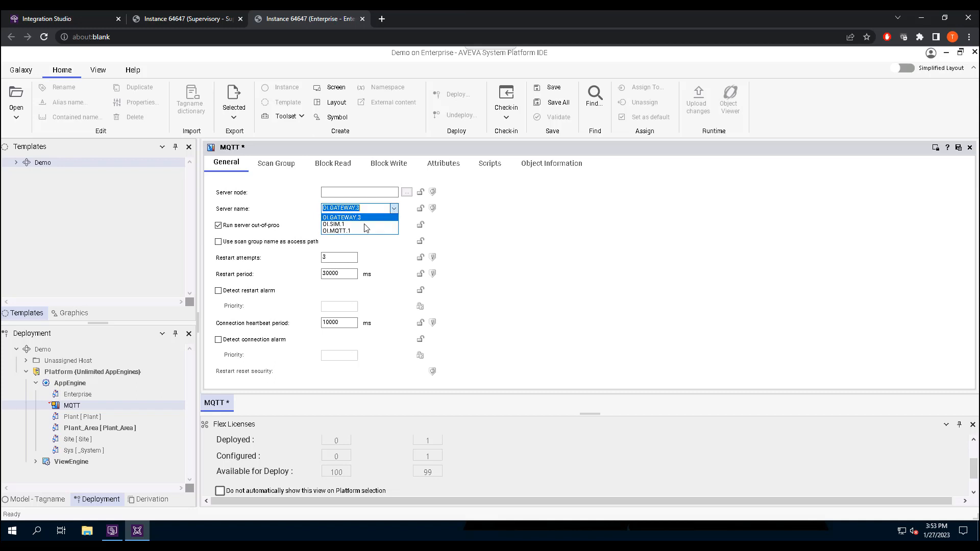
click(343, 232)
click(351, 193)
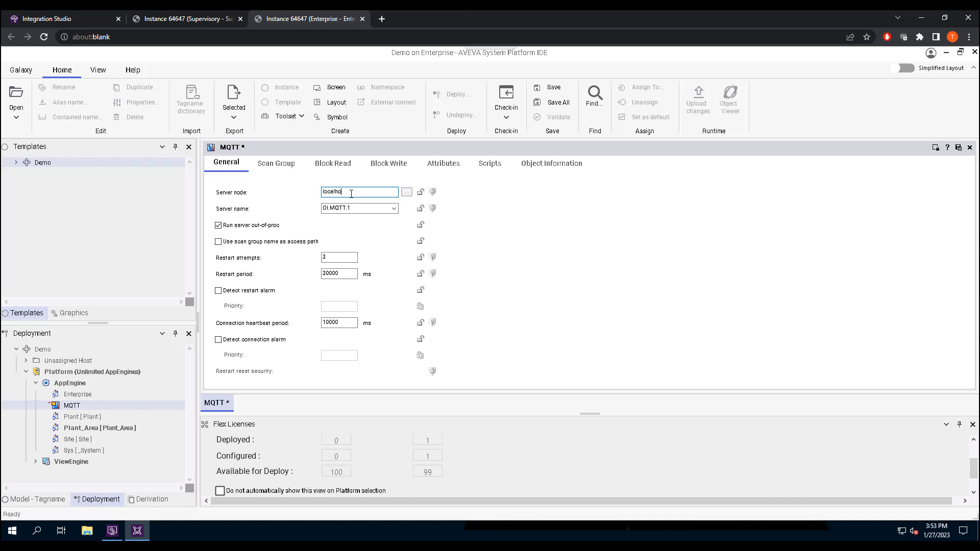
Add an attribute named Tank1_PV to the MQTT object's Normal scan group
click(283, 167)
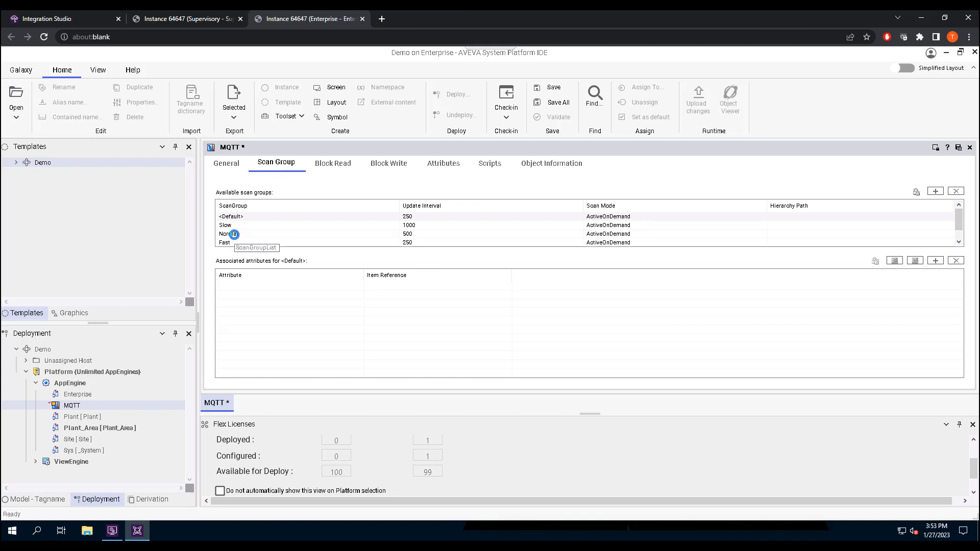
click(231, 235)
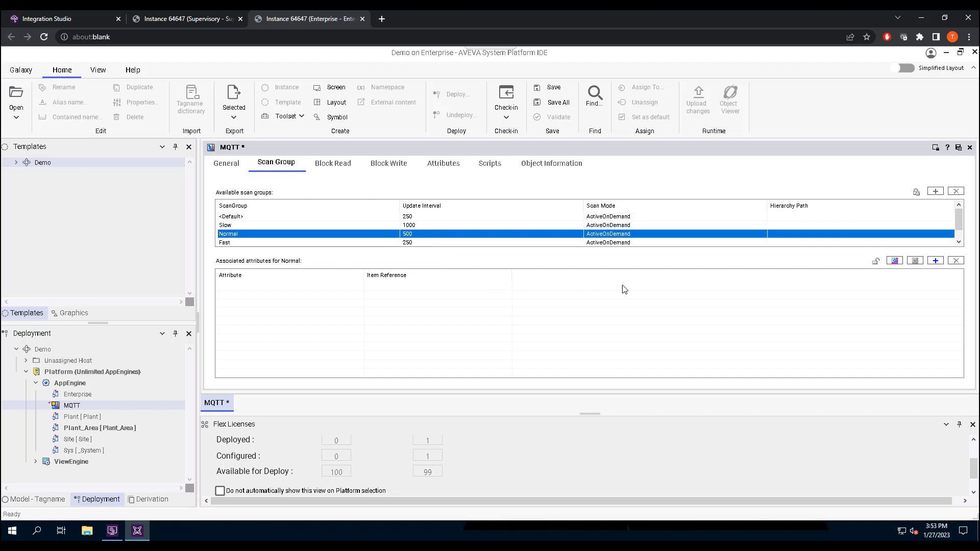
click(937, 262)
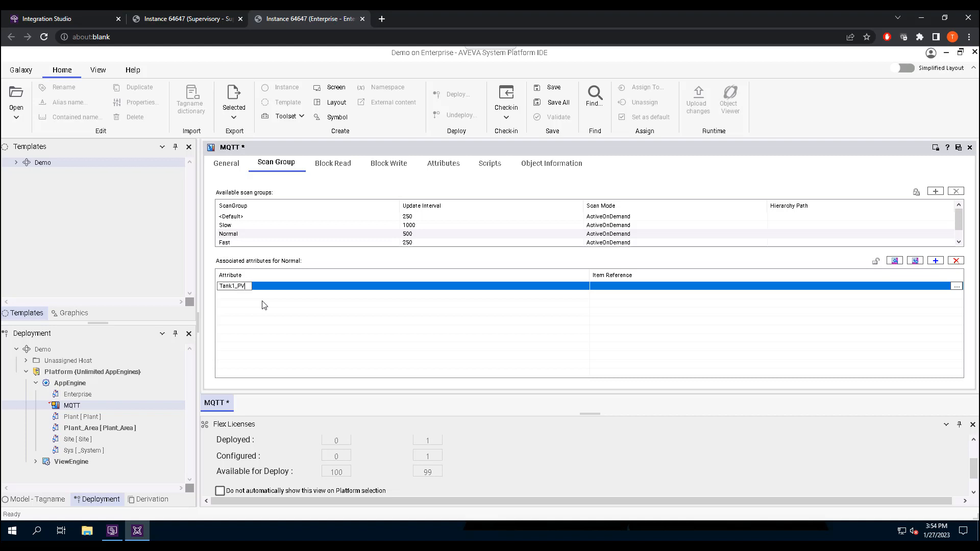
click(507, 302)
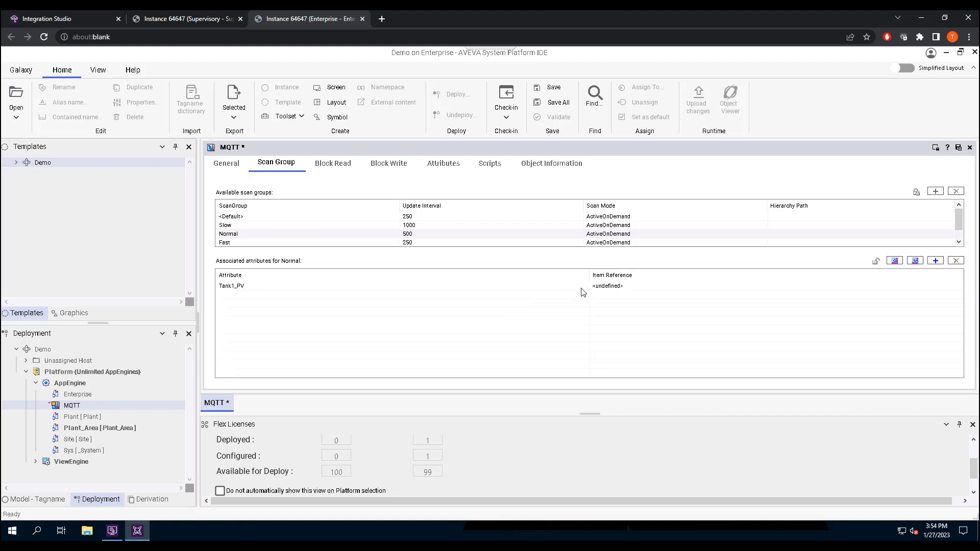
Browse the OPC items and assign Tank1 under New_MQTT_BROKER_000.New_MQTTGroup_000 as Tank1_PV's item reference
click(642, 287)
click(956, 289)
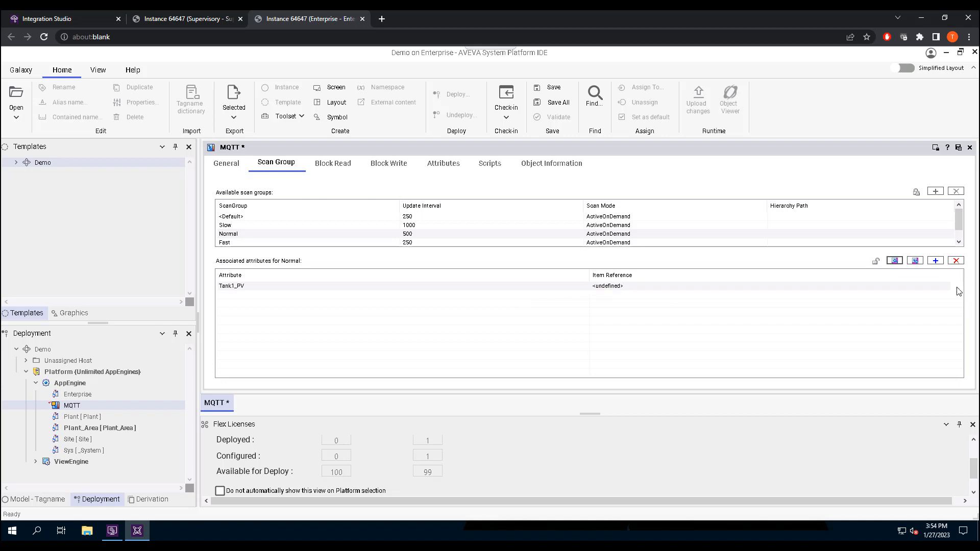
click(957, 288)
click(31, 103)
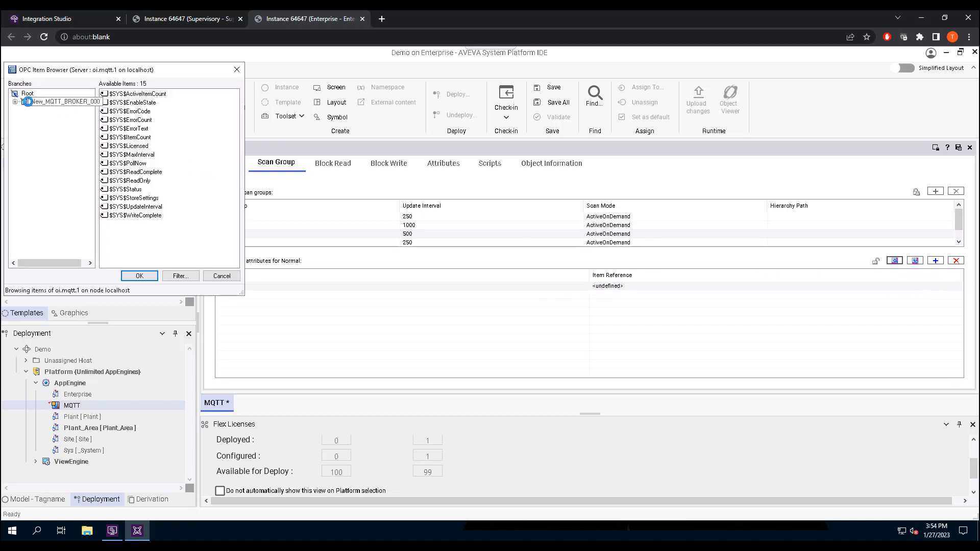
click(16, 102)
click(43, 111)
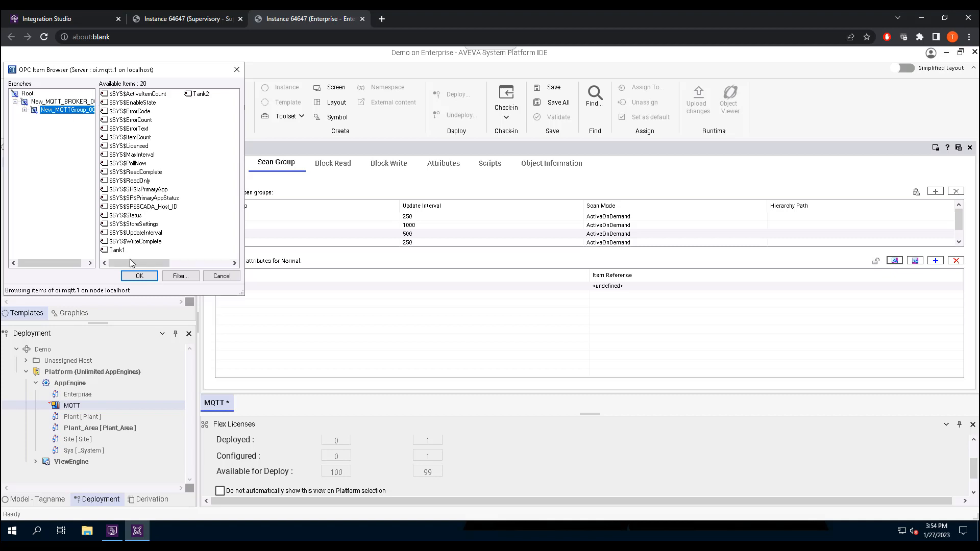
click(117, 250)
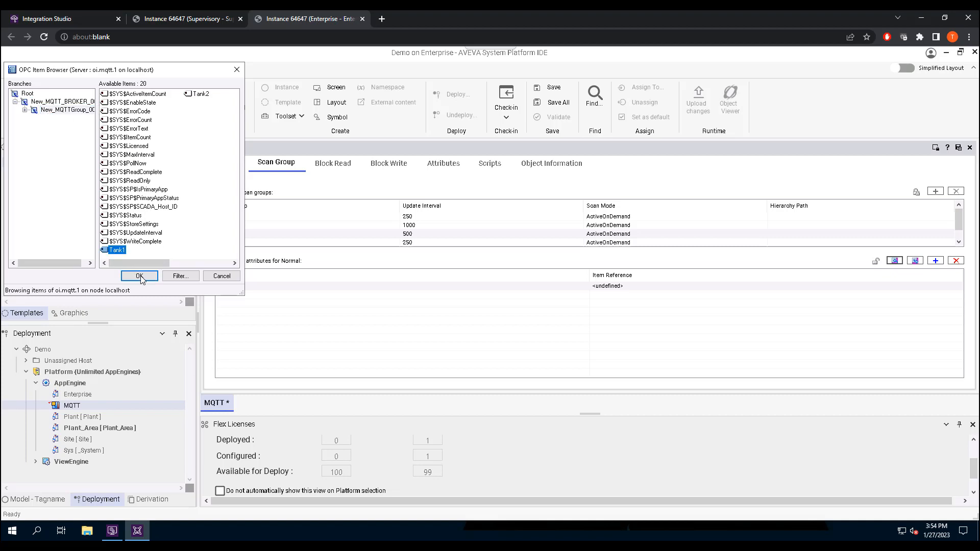
click(139, 276)
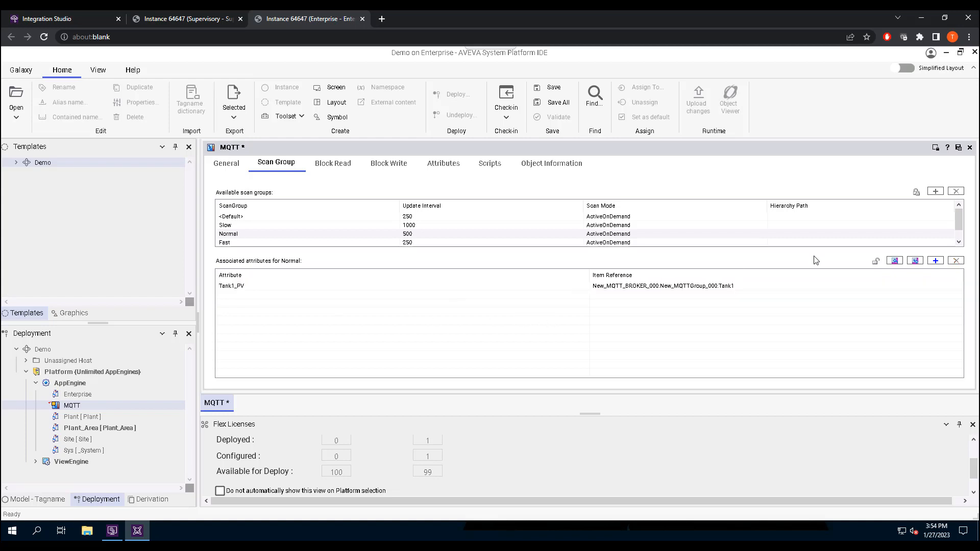
Add a second attribute named Tank2_PV to the Normal scan group
click(935, 261)
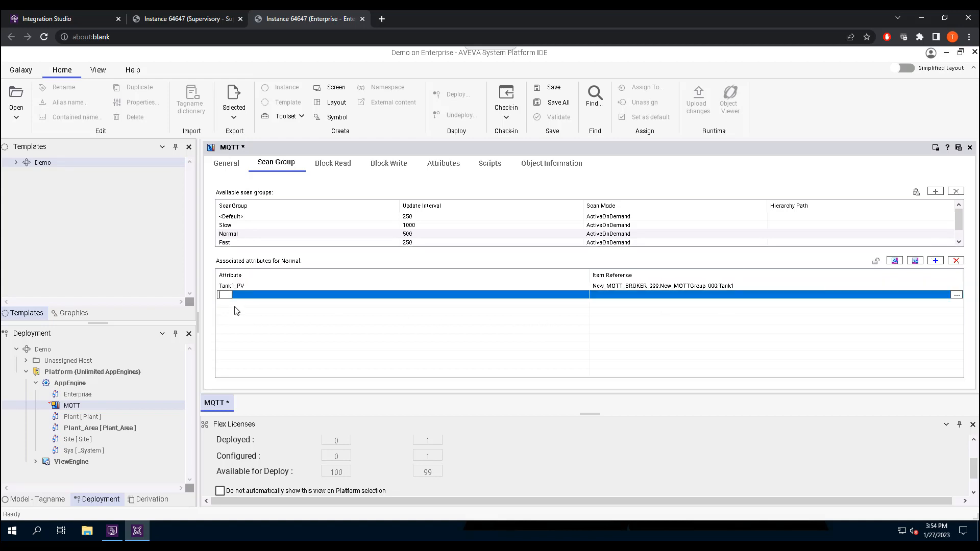
text(Tank2_PV)
key(Return)
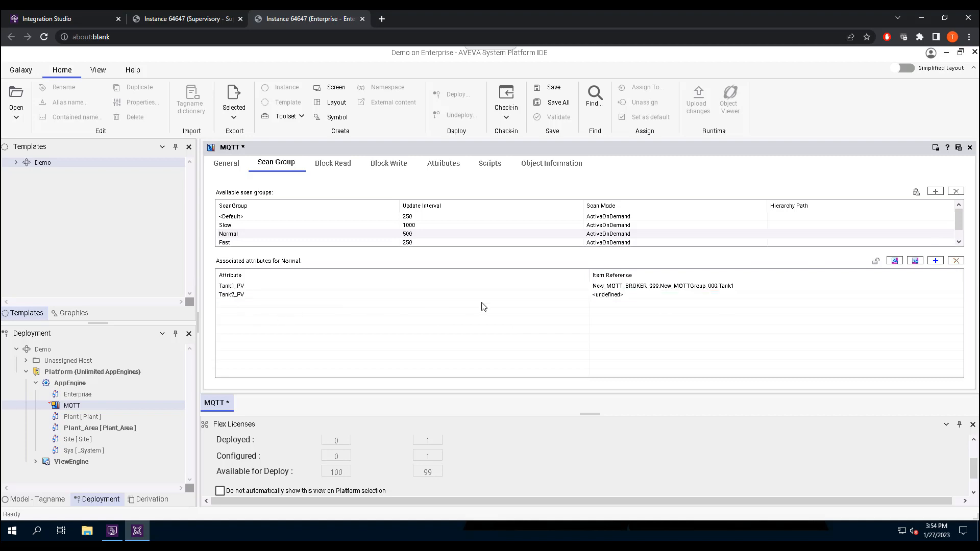
Browse the OPC items and assign Tank2 under New_MQTT_BROKER_000.New_MQTTGroup_000 as Tank2_PV's item reference
click(654, 295)
click(955, 299)
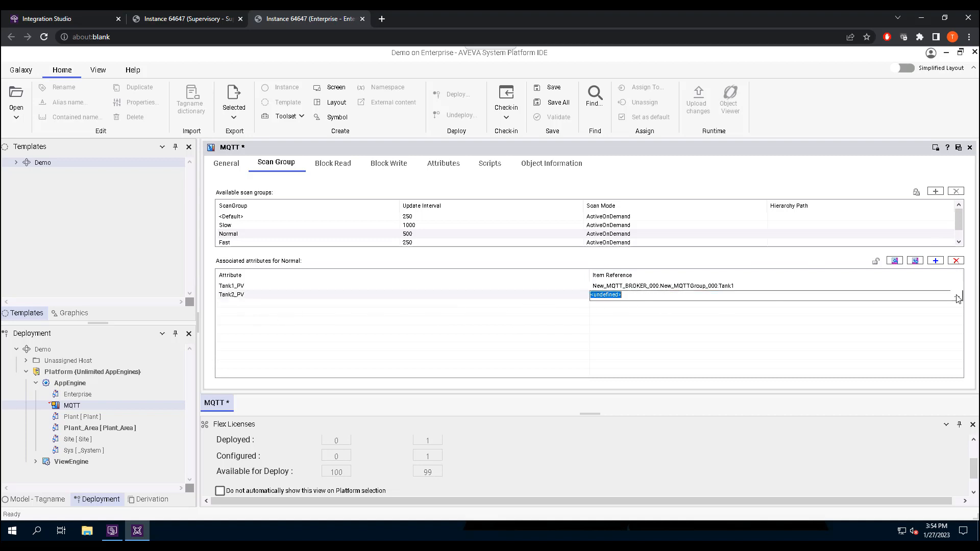
click(953, 299)
click(34, 103)
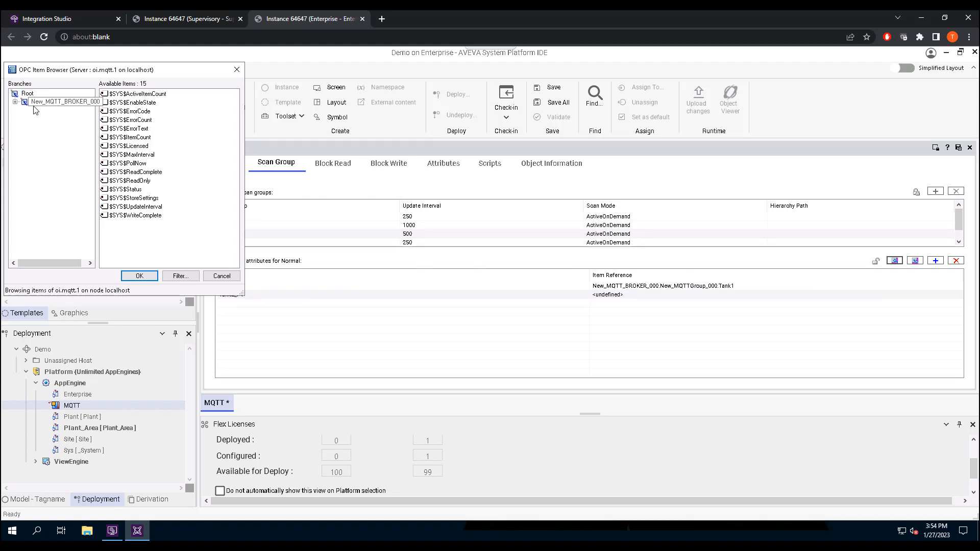
click(16, 102)
click(49, 111)
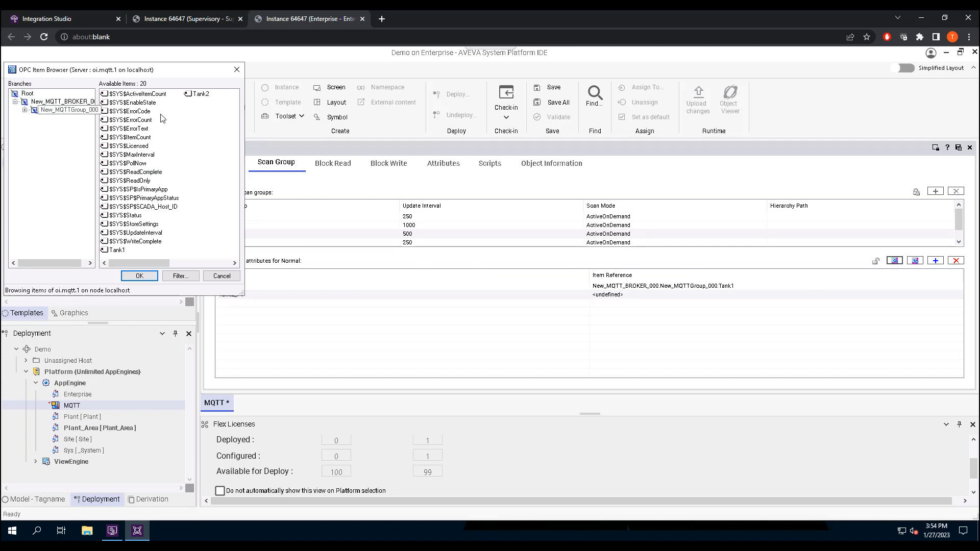
click(202, 94)
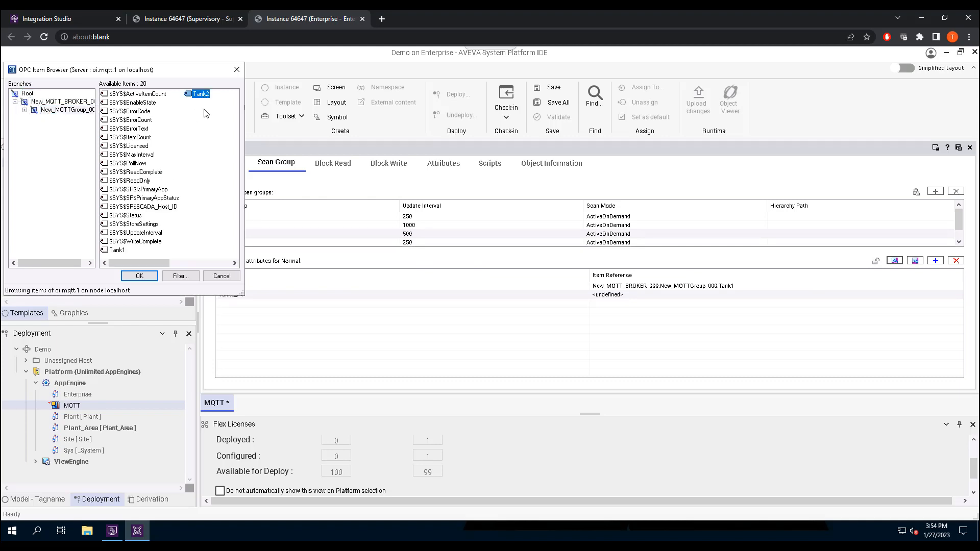
click(141, 276)
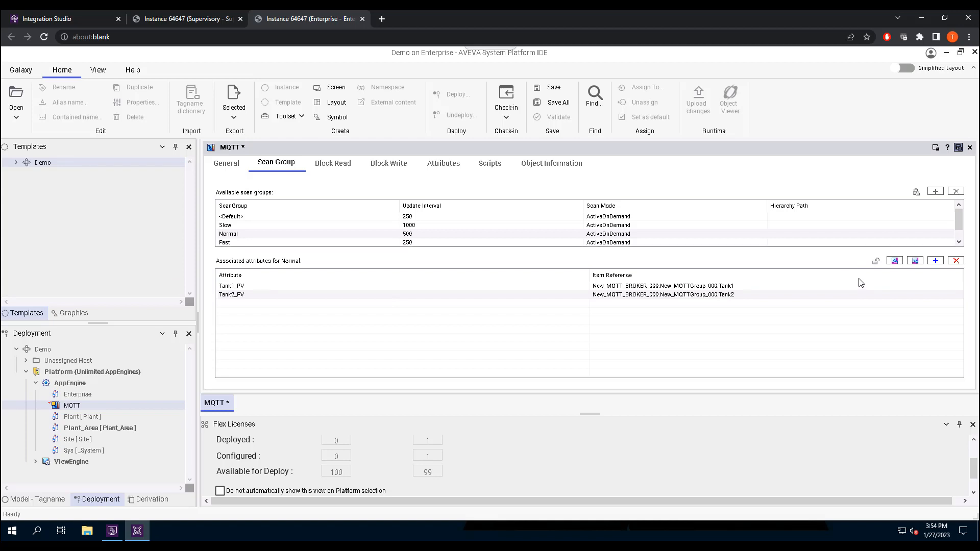
Check in the MQTT object and deploy it on scan with runtime changes preserved
click(611, 392)
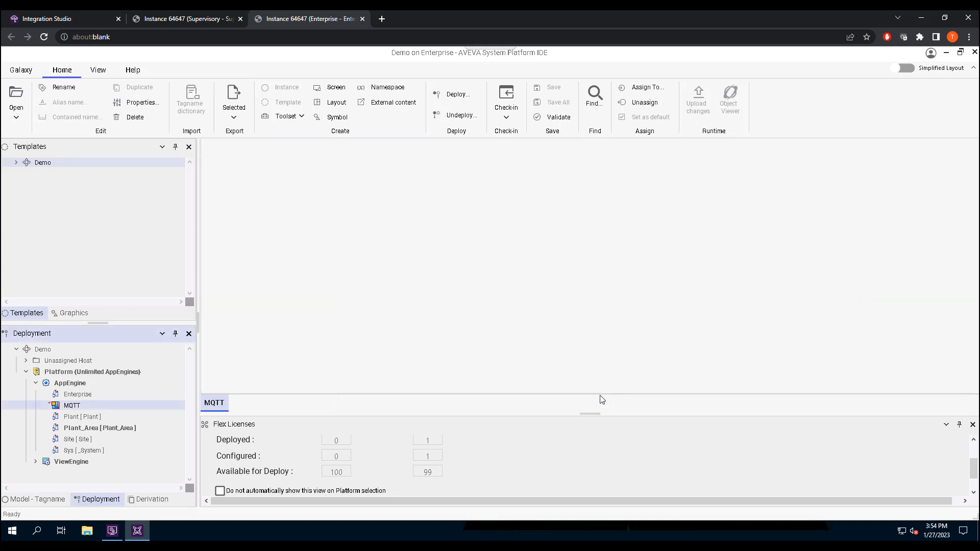
right_click(69, 405)
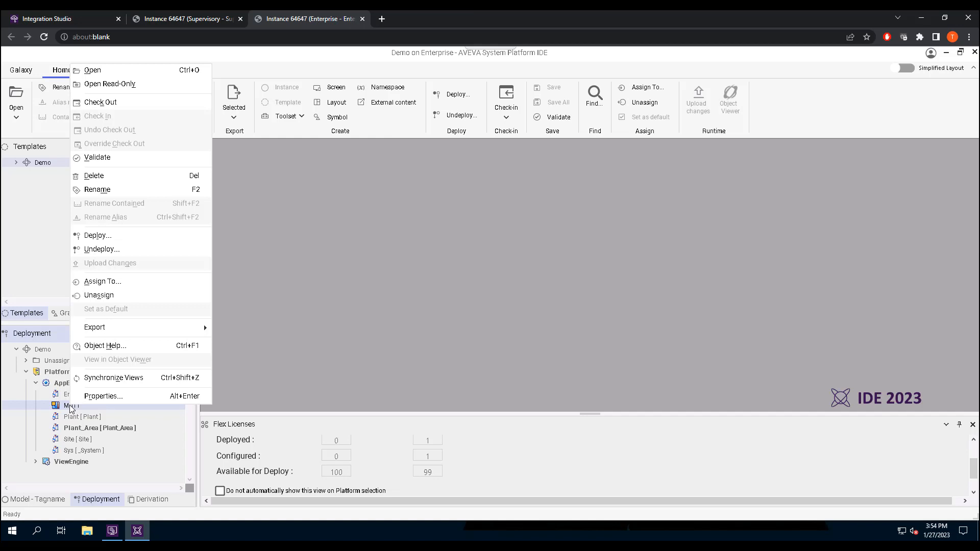
click(126, 238)
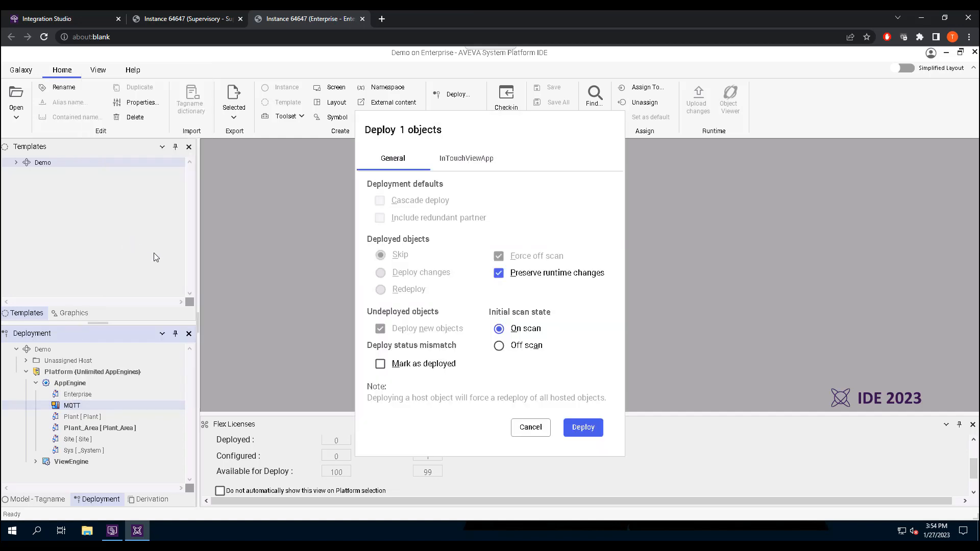
click(584, 427)
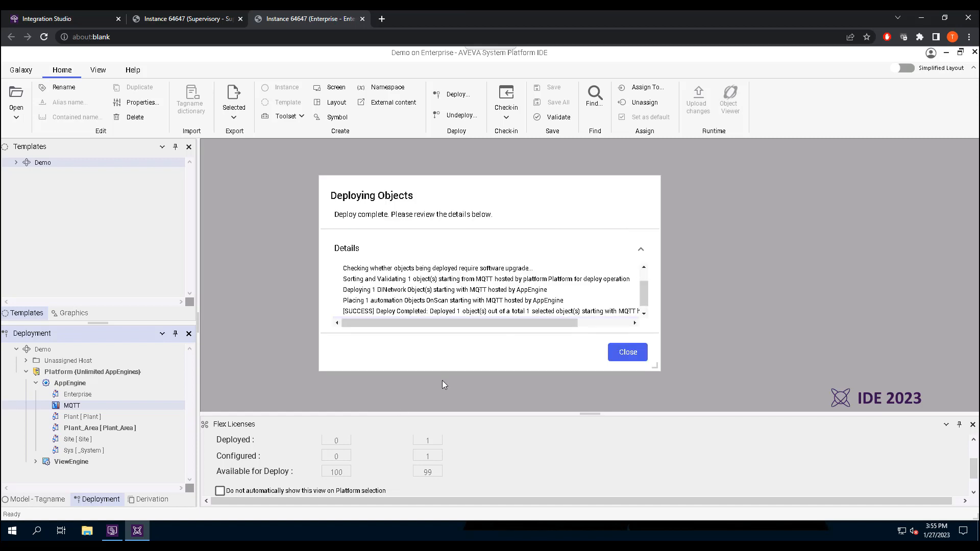
click(630, 354)
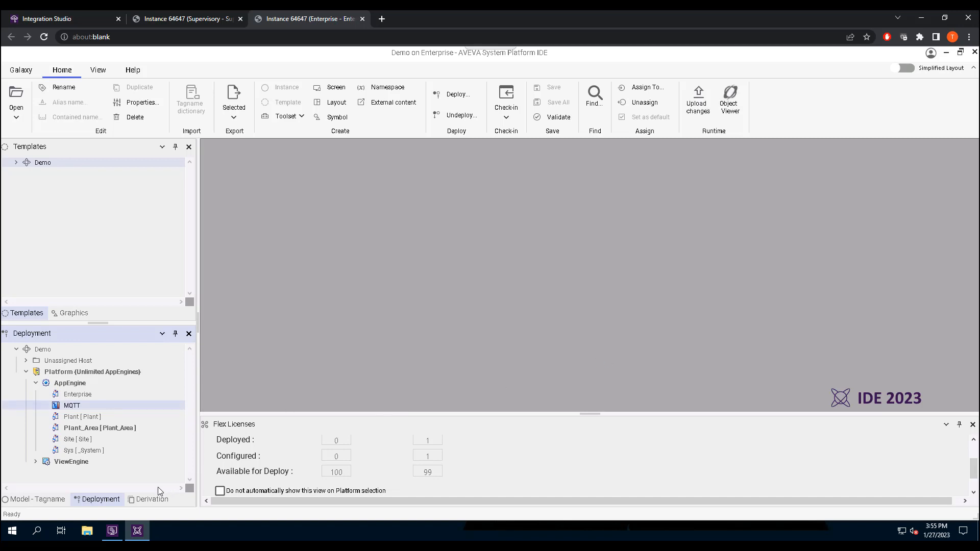
Create an instance of the $Master_UserDefined template, keep its default name and open it for editing
click(147, 501)
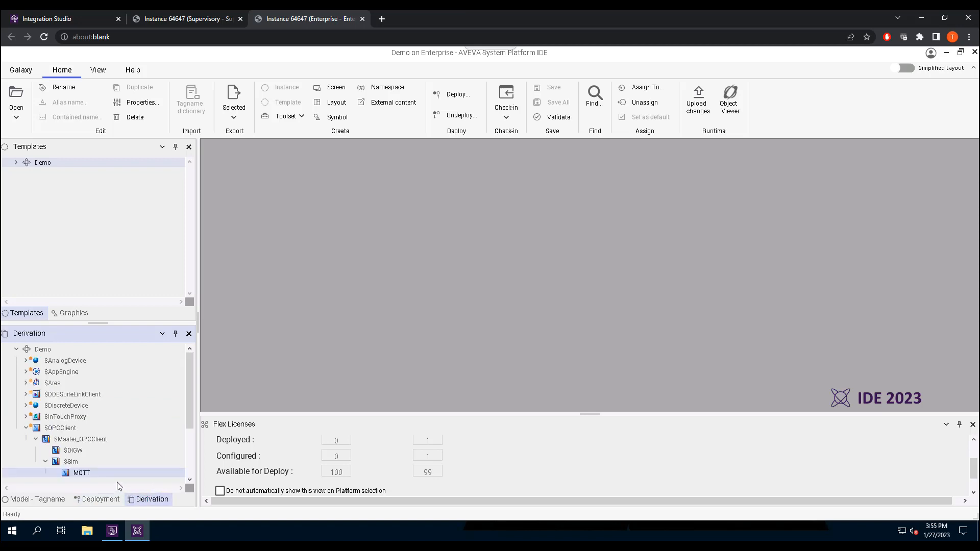
click(26, 428)
scroll(77, 428, down, 3)
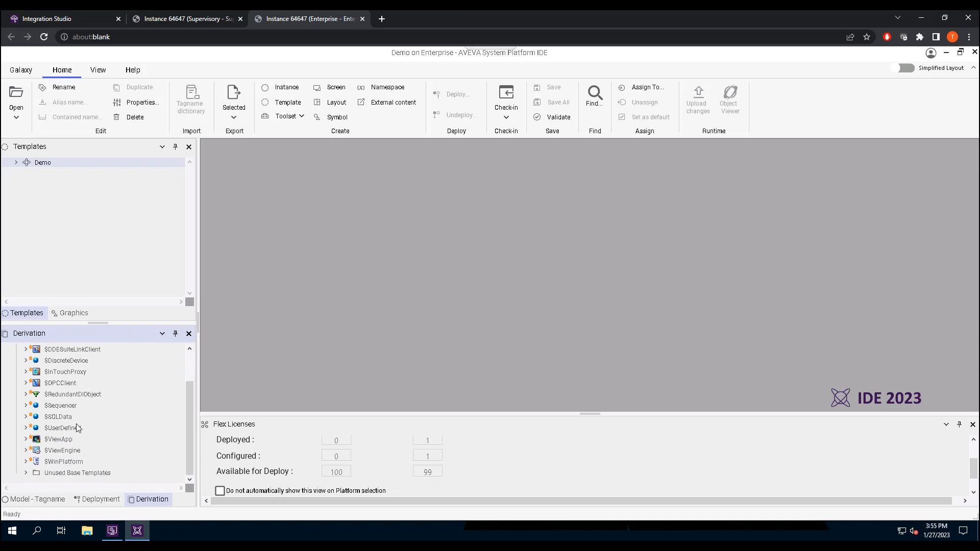
click(26, 427)
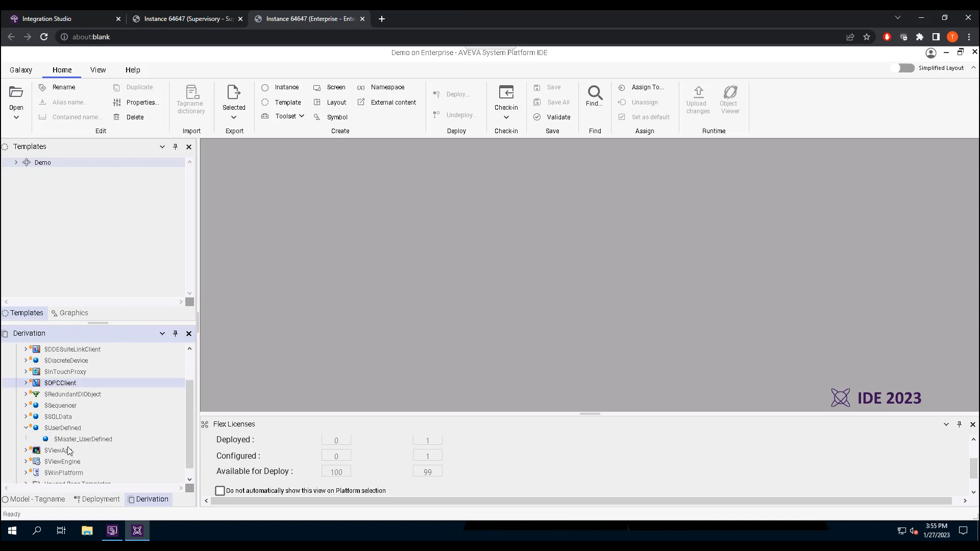
right_click(67, 439)
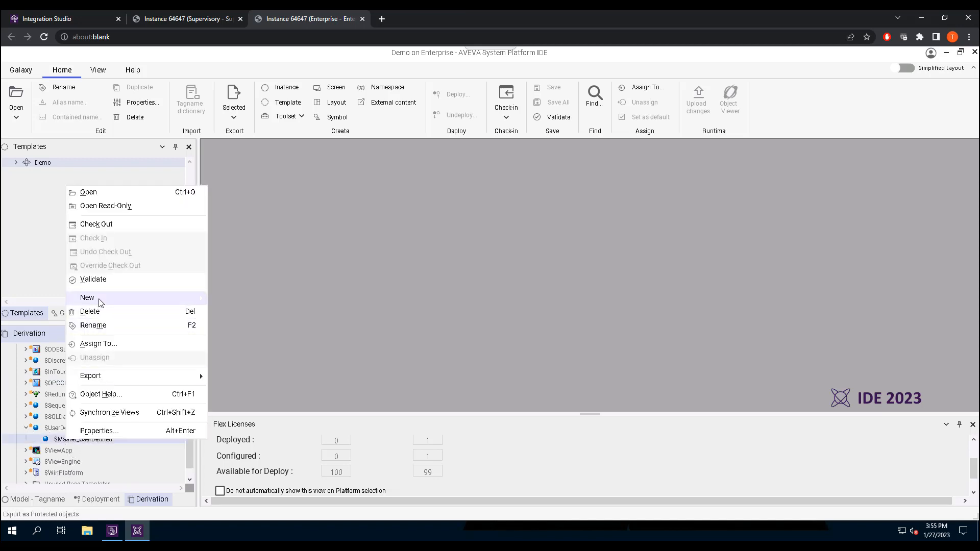
mouse_move(101, 303)
click(259, 300)
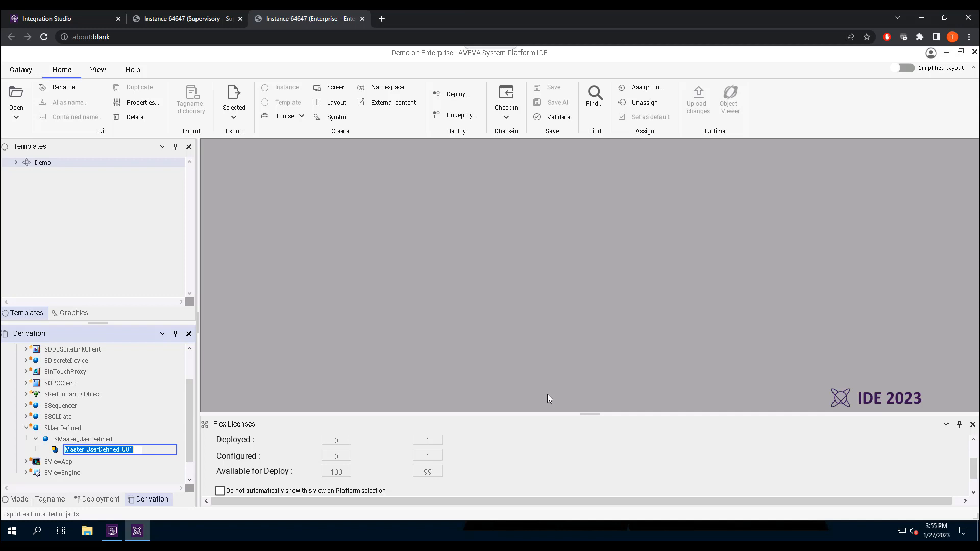
key(Return)
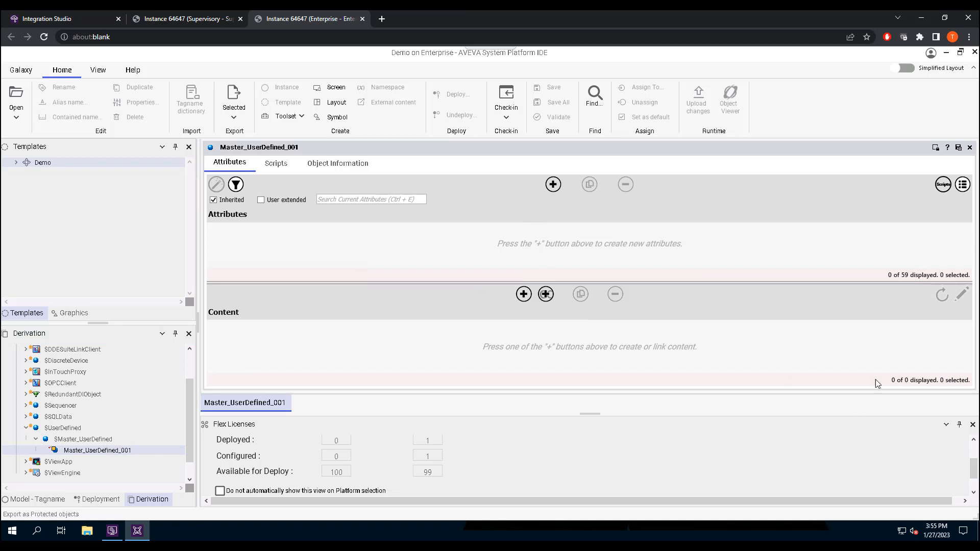
Add a Float attribute described as "tank 1 pv" to the new instance and enable its I/O feature
click(553, 185)
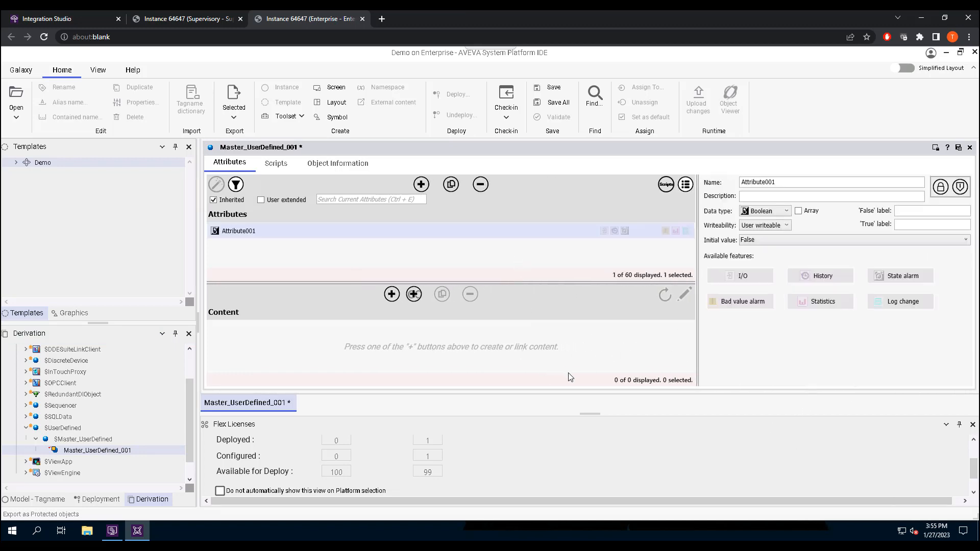
click(973, 424)
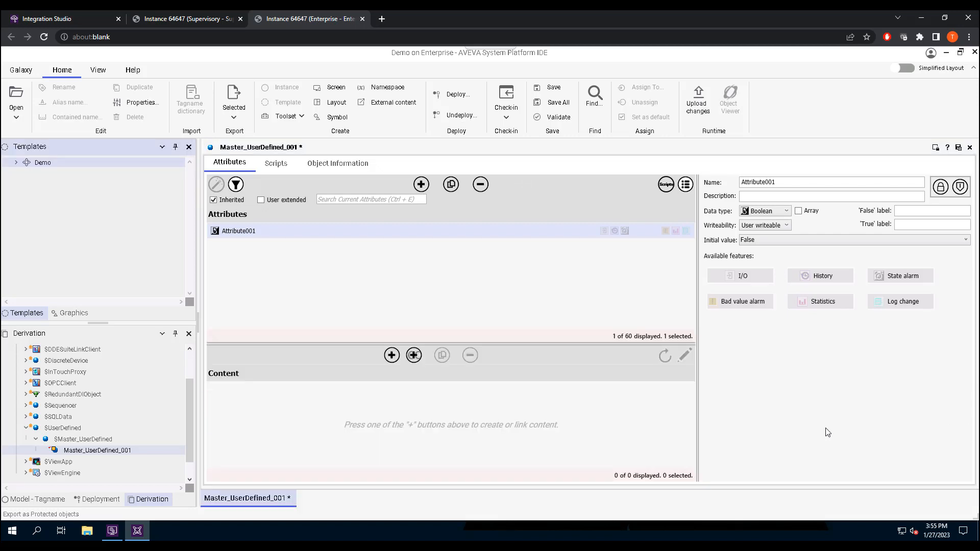
click(771, 196)
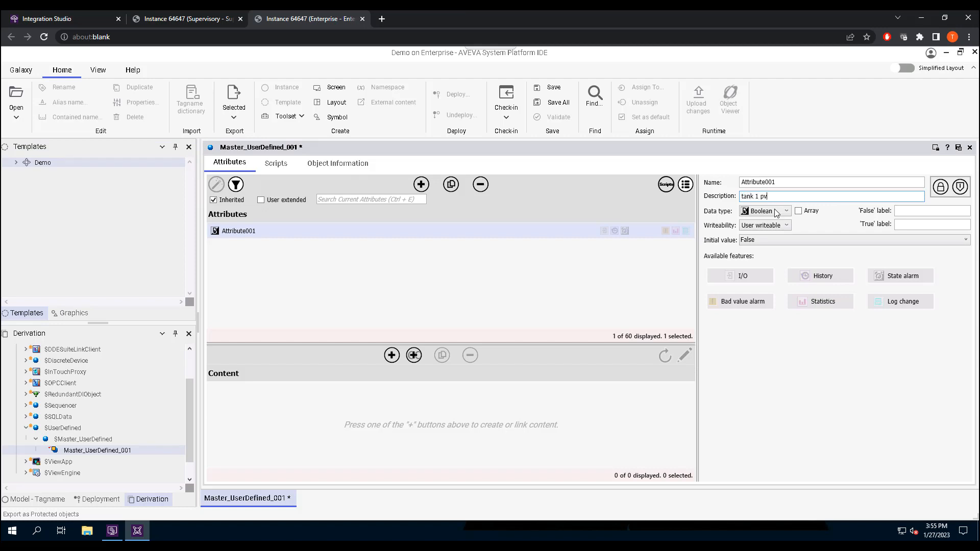
click(776, 212)
click(758, 245)
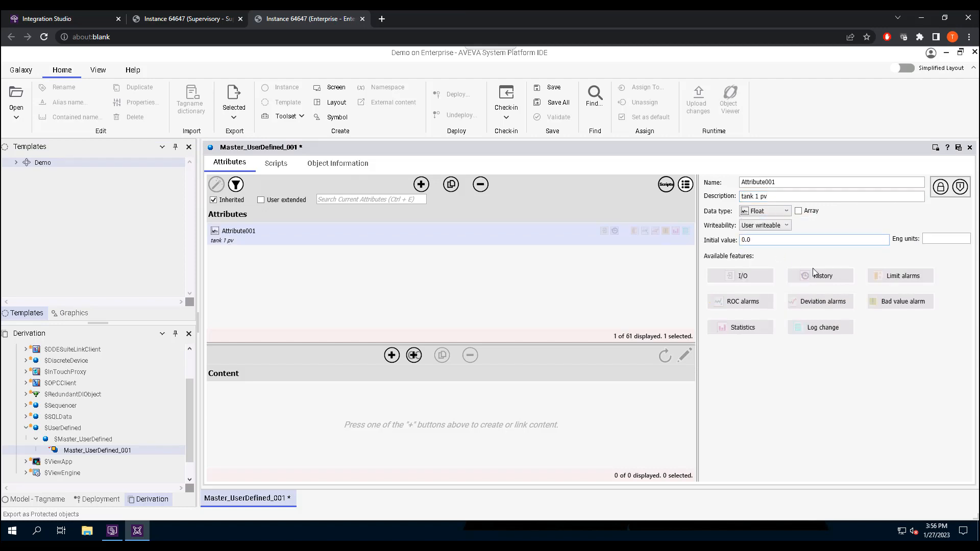
click(743, 280)
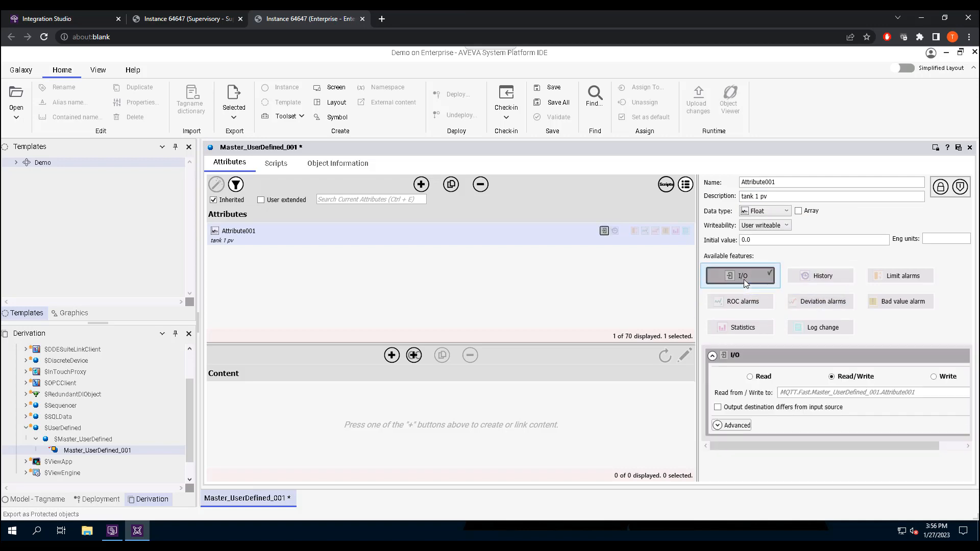
Add a second Float attribute described as "tank 2 pv" and enable its I/O feature
click(421, 184)
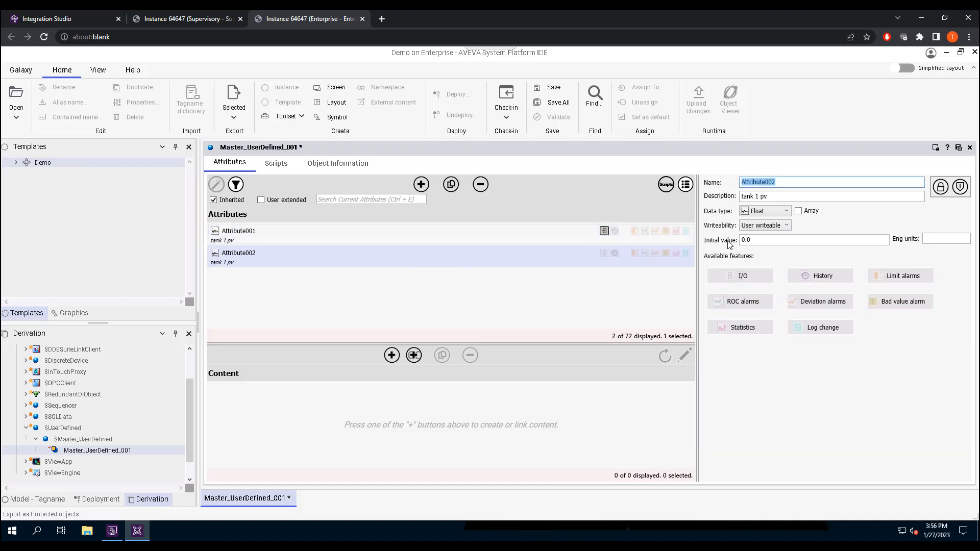
click(760, 198)
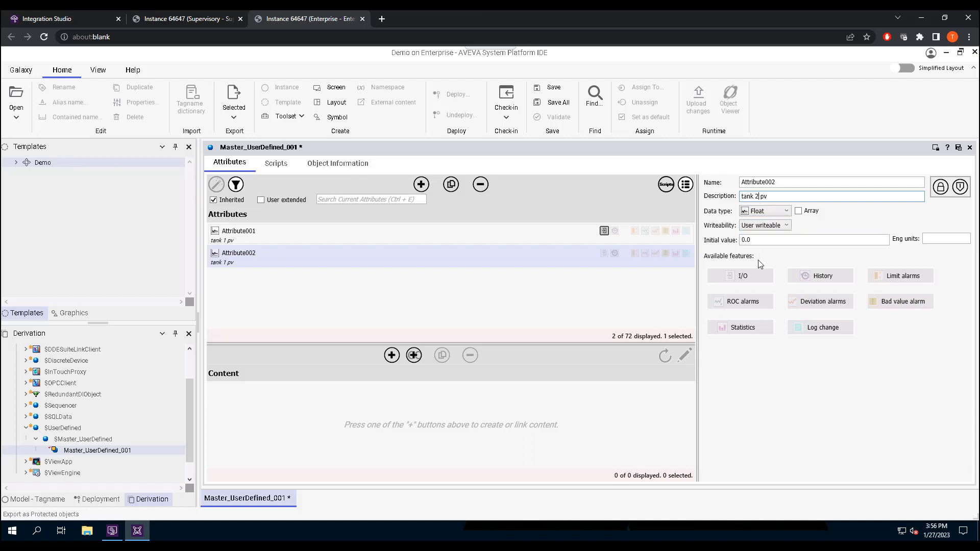
click(737, 276)
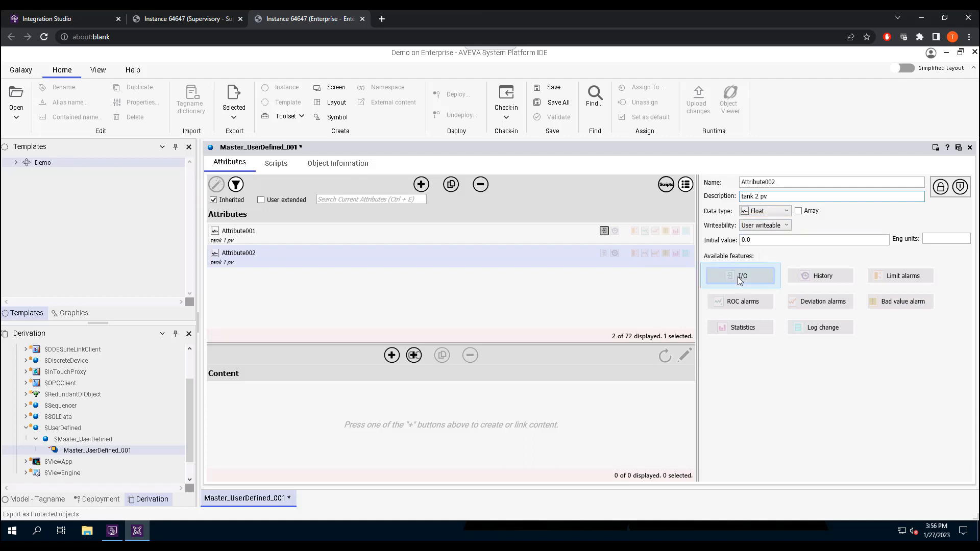
Link the tank 1 pv attribute's read/write reference to MQTT.Normal.Tank1_PV using the Galaxy Browser
click(476, 232)
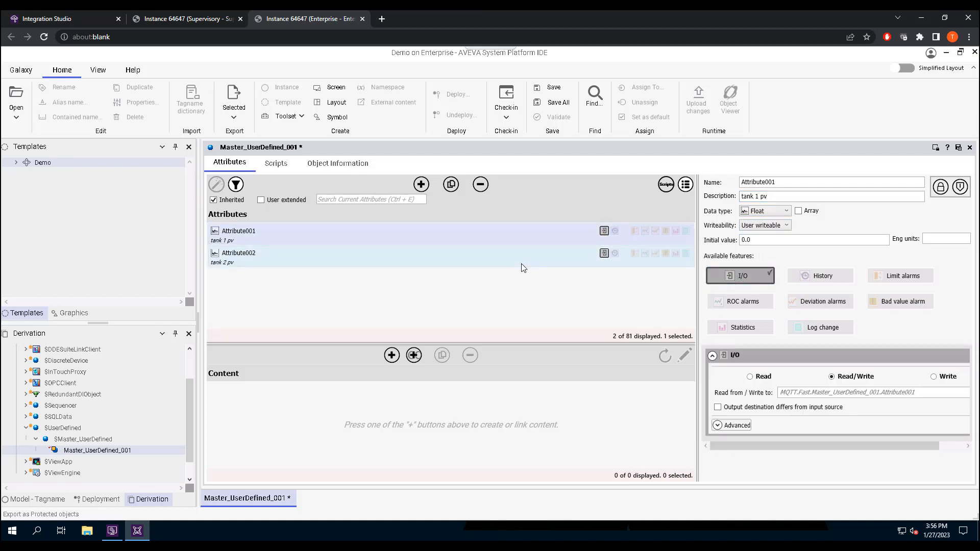
click(967, 396)
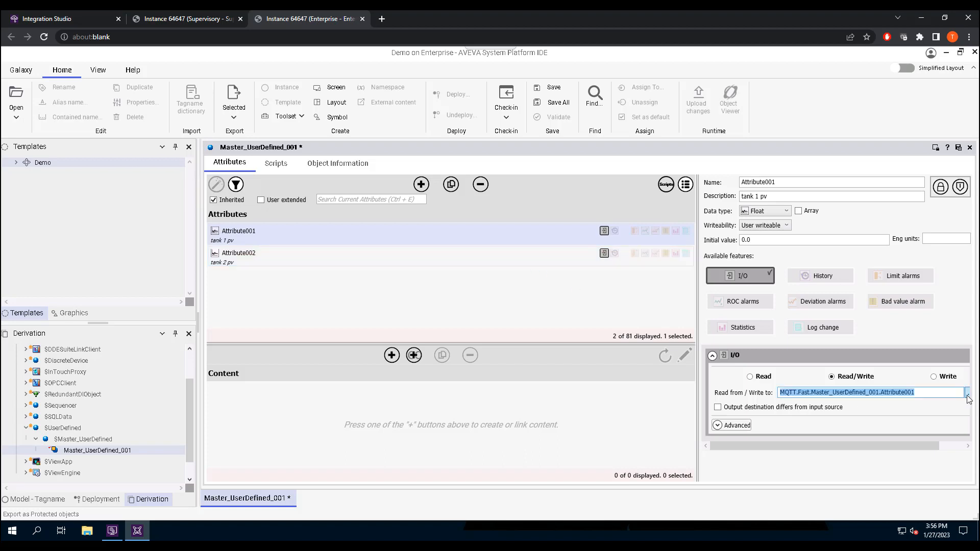
click(967, 397)
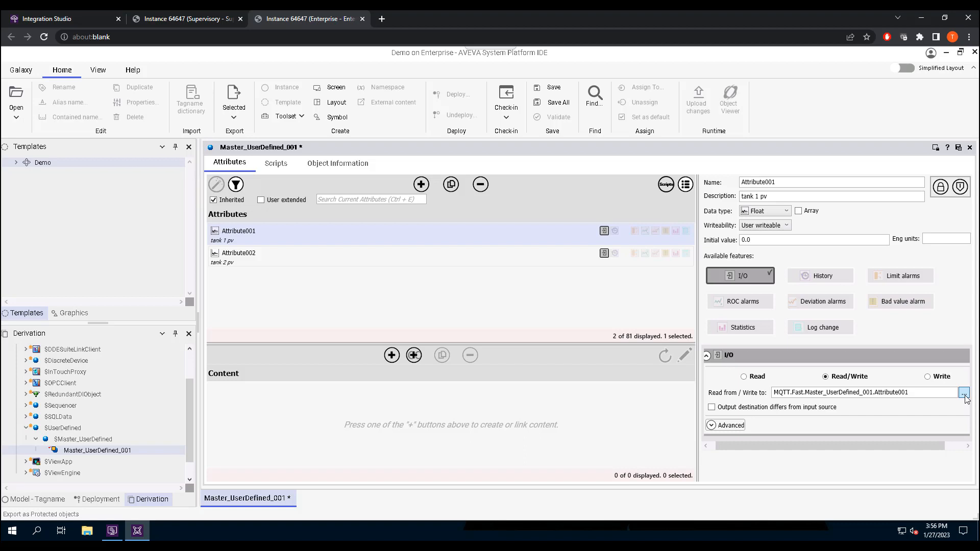
click(964, 394)
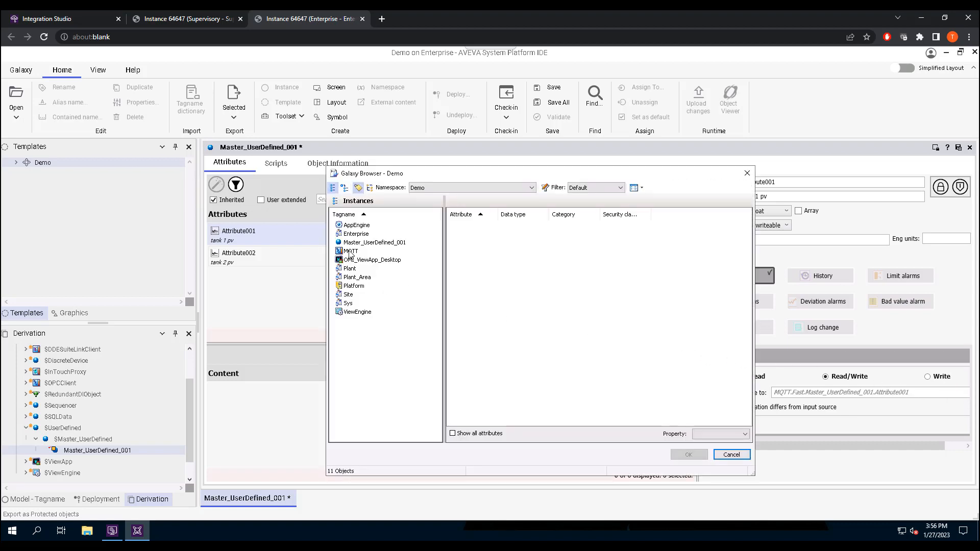
click(350, 251)
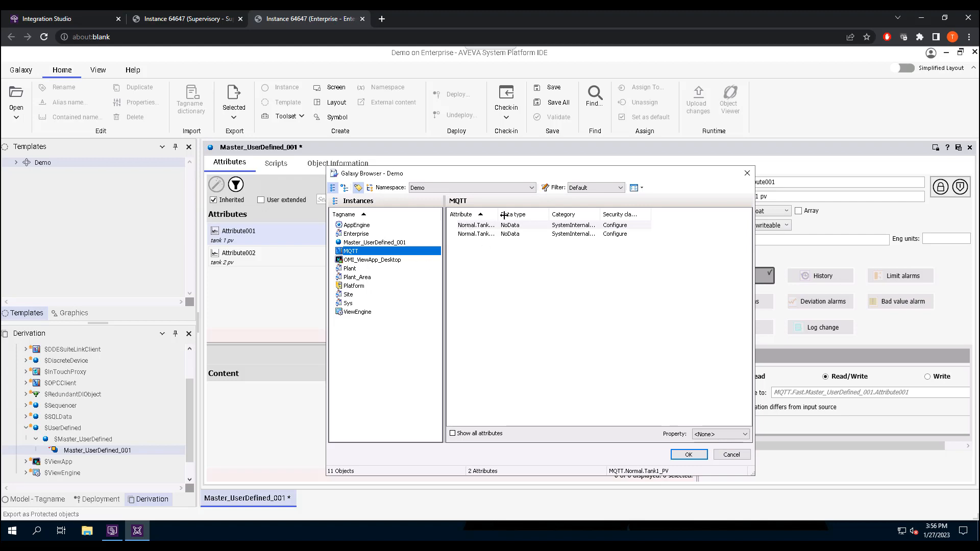
drag(497, 212, 555, 214)
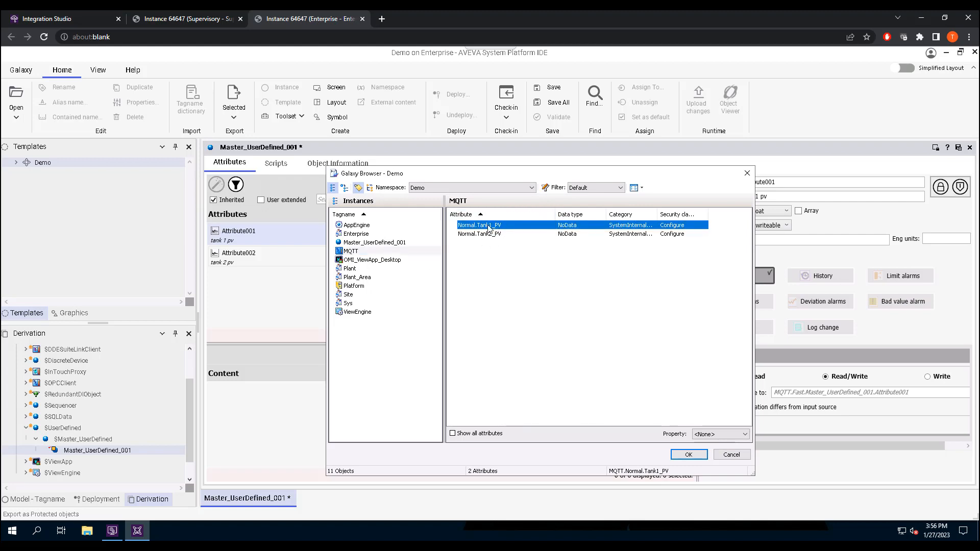
click(688, 455)
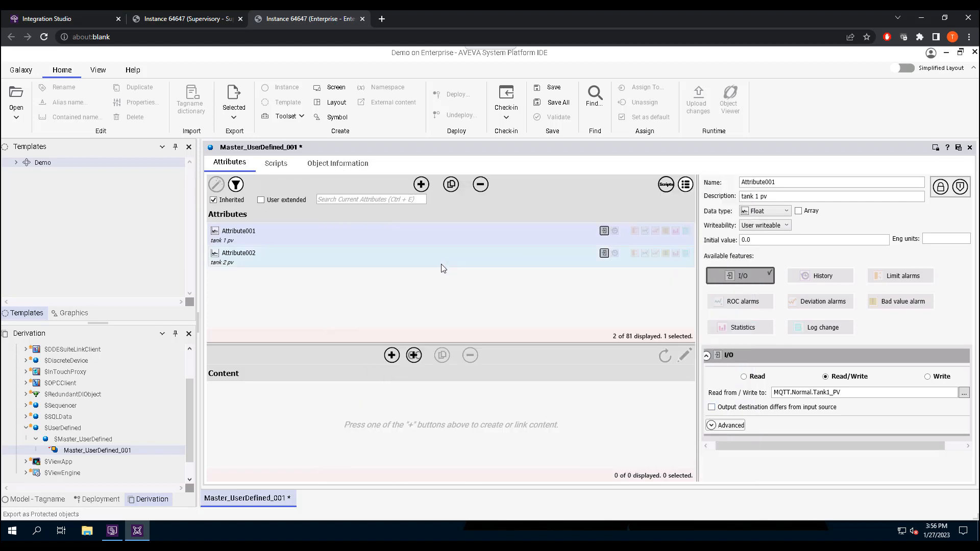
Link the tank 2 pv attribute's read/write reference to MQTT.Normal.Tank2_PV using the Galaxy Browser
click(443, 260)
click(964, 397)
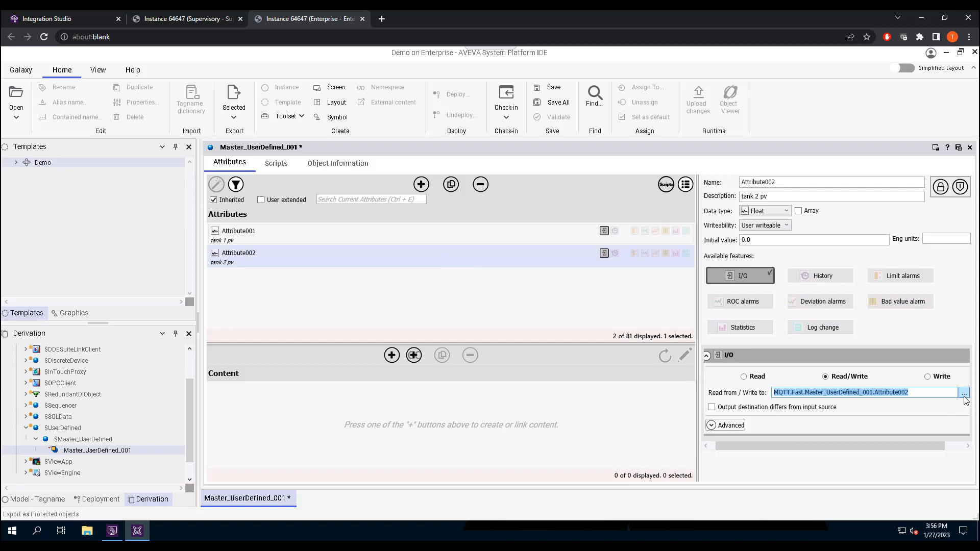
click(964, 396)
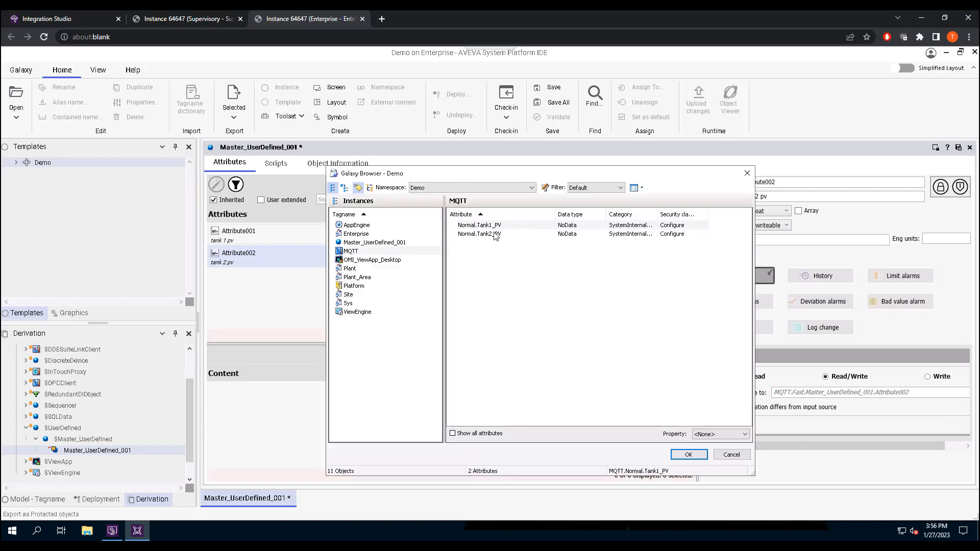
click(494, 235)
click(688, 455)
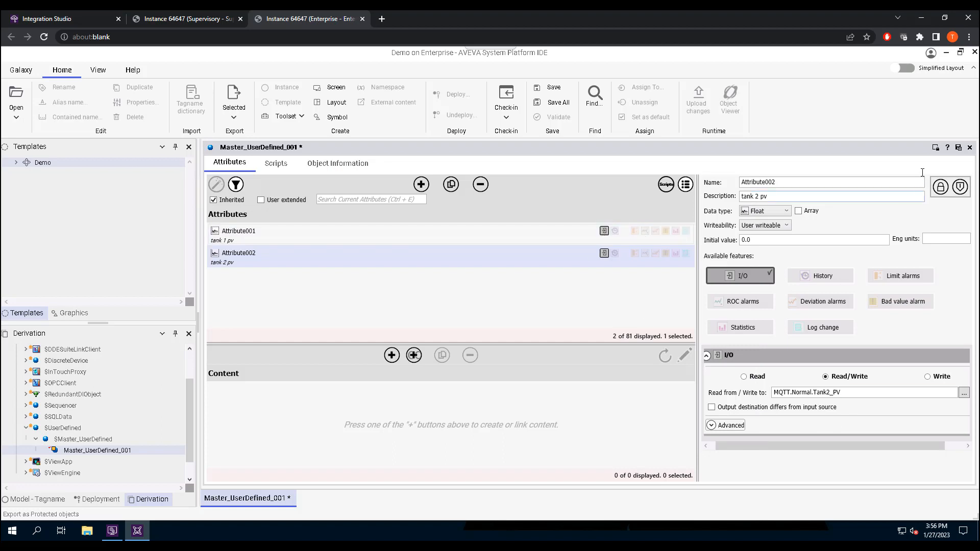
Save and check in Master_UserDefined_001 without a comment, and deploy it on scan with runtime changes preserved
click(958, 148)
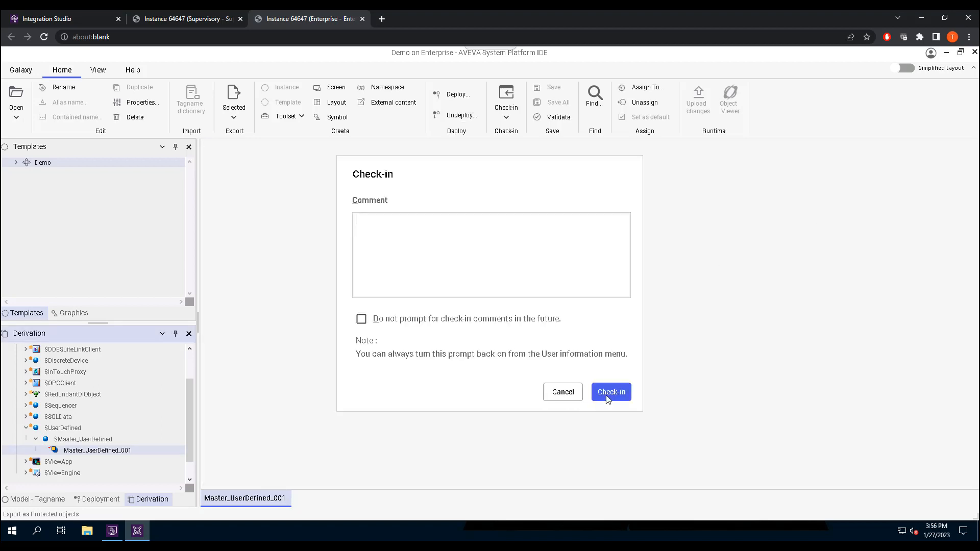
click(611, 392)
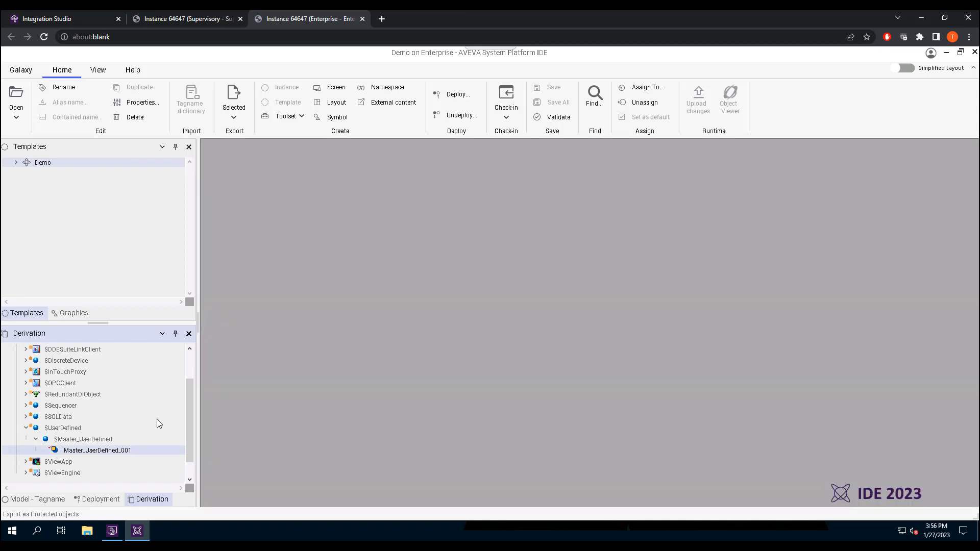
right_click(80, 454)
click(112, 285)
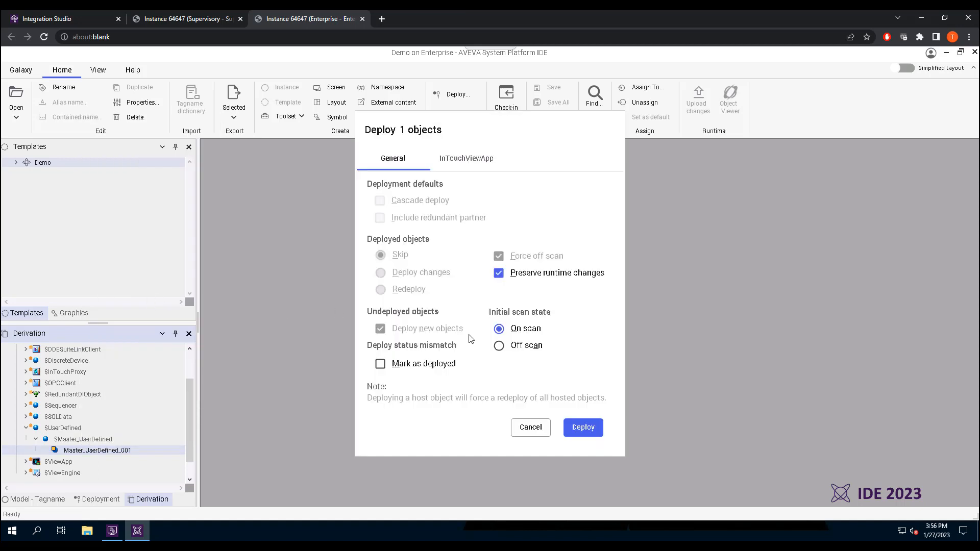
click(583, 425)
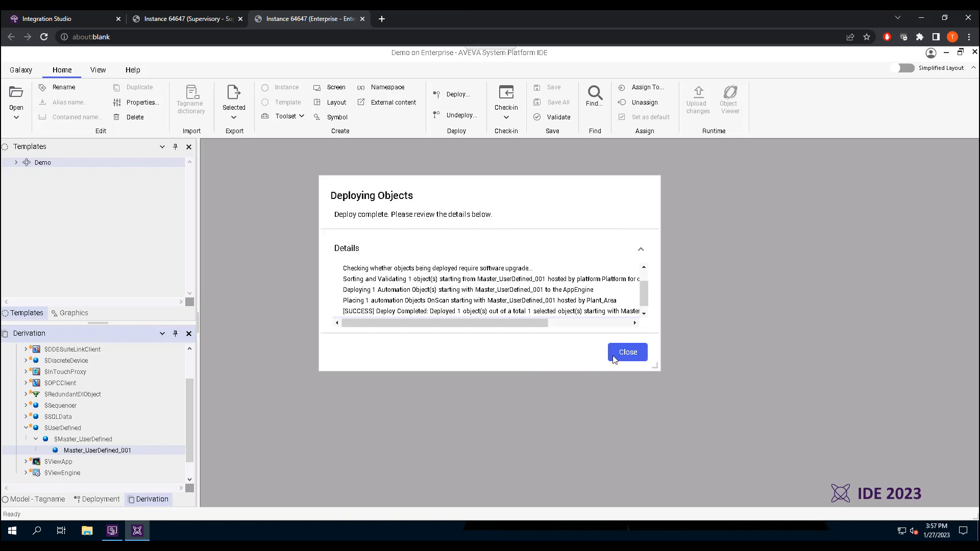
click(623, 351)
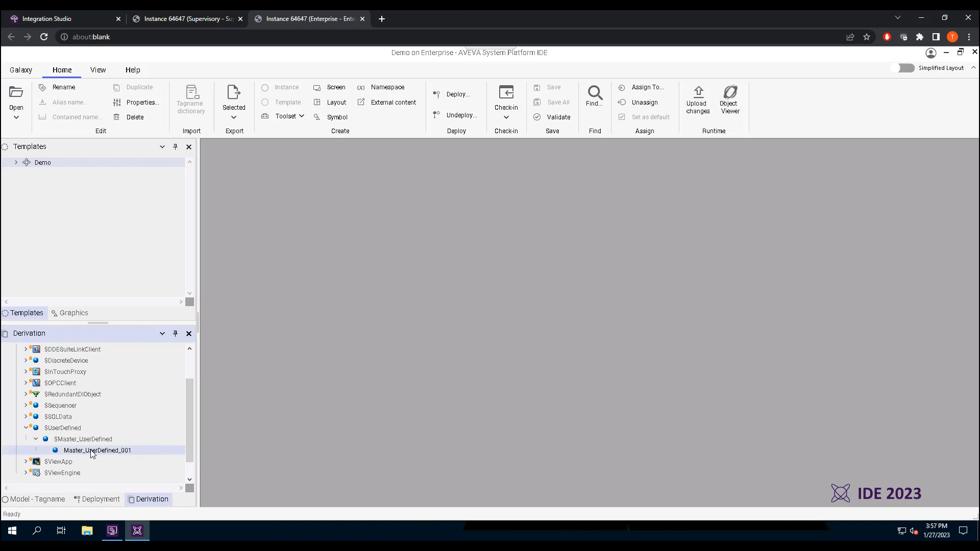
View the deployed Master_UserDefined_001 in Object Viewer and add Attribute001 and Attribute002 to Watch List 1
click(100, 500)
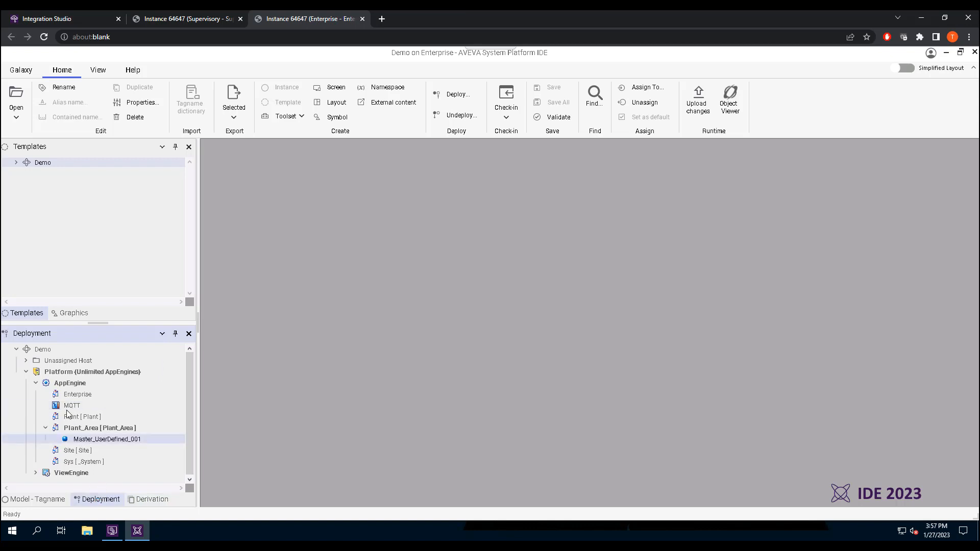
right_click(87, 440)
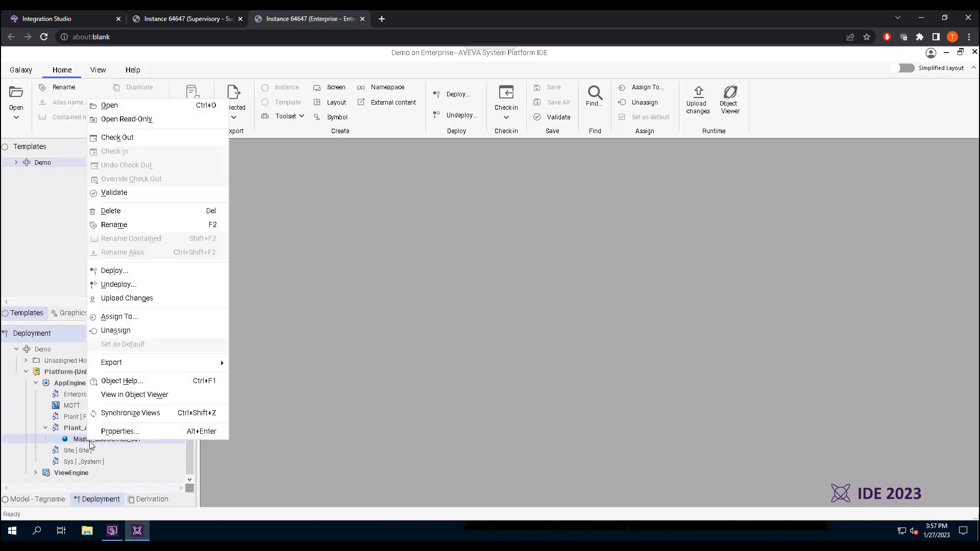
click(124, 395)
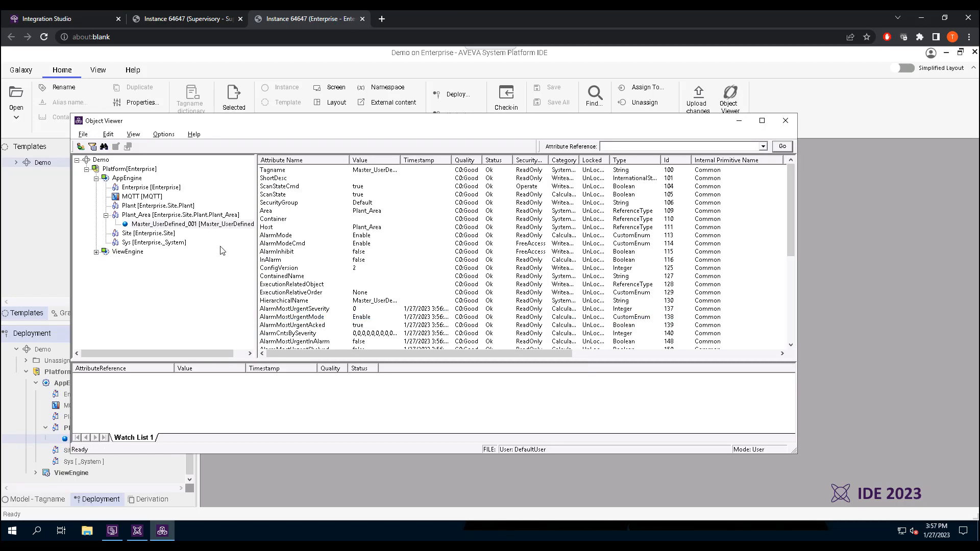
scroll(376, 288, down, 2)
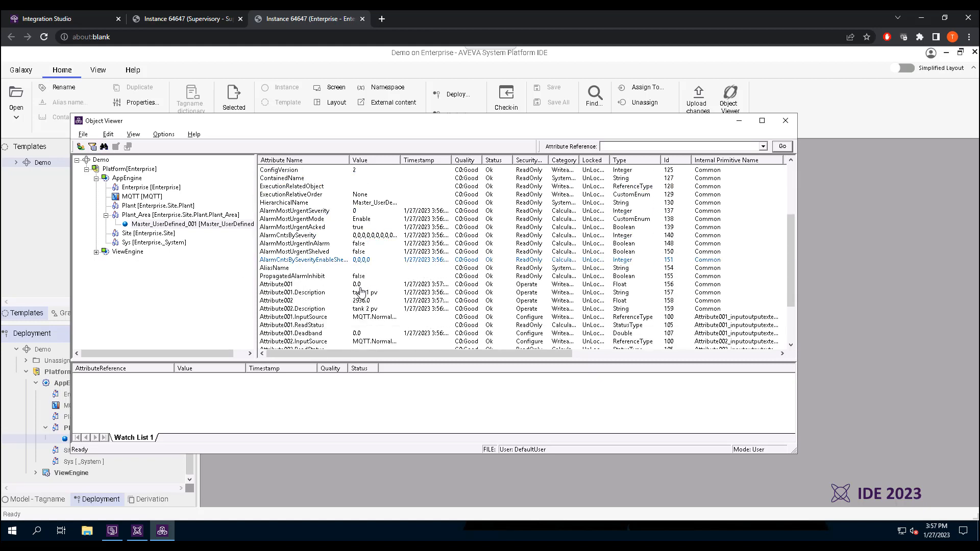
scroll(327, 278, down, 1)
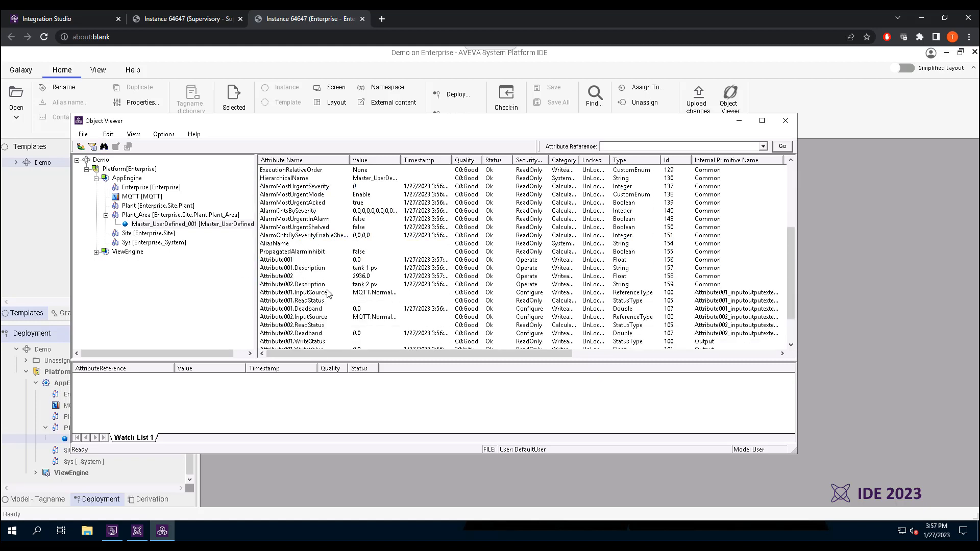
click(289, 260)
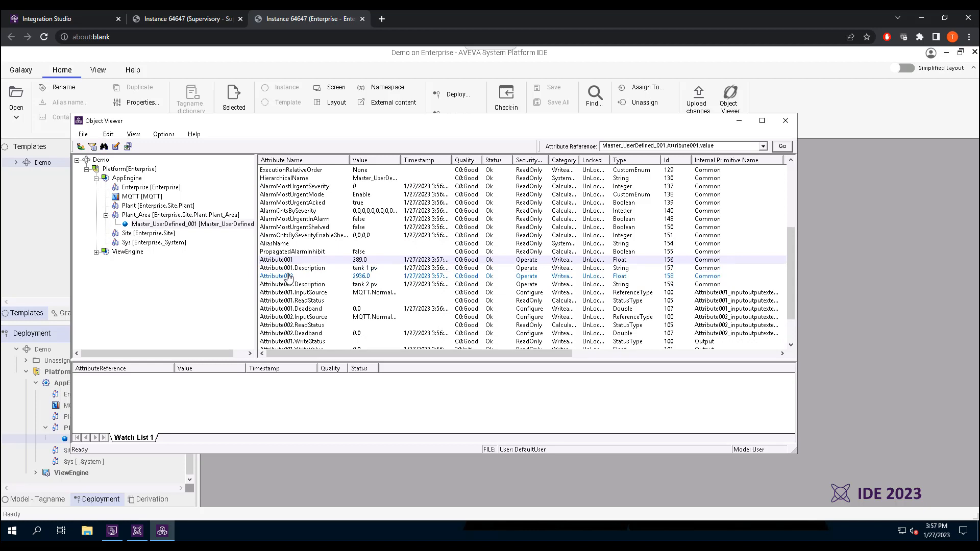
click(289, 277)
drag(276, 296, 204, 391)
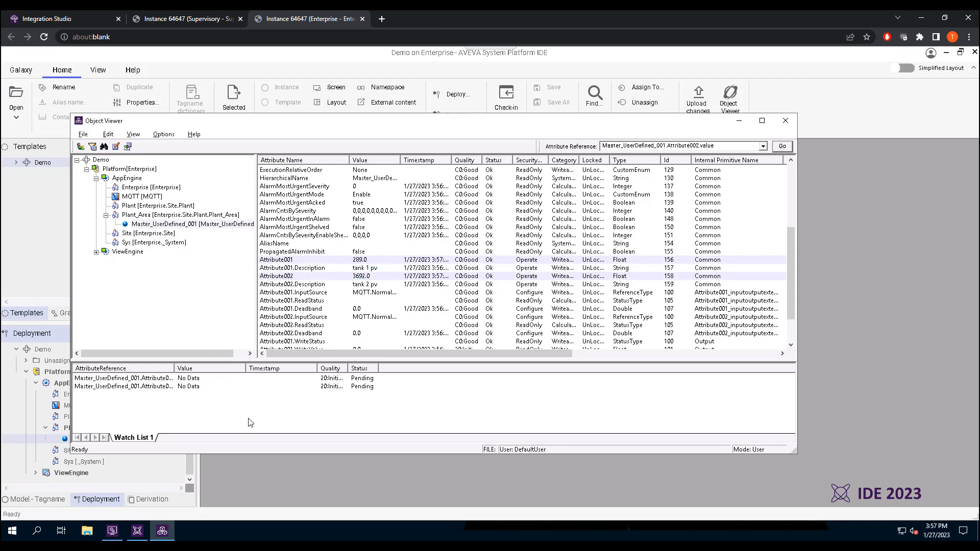